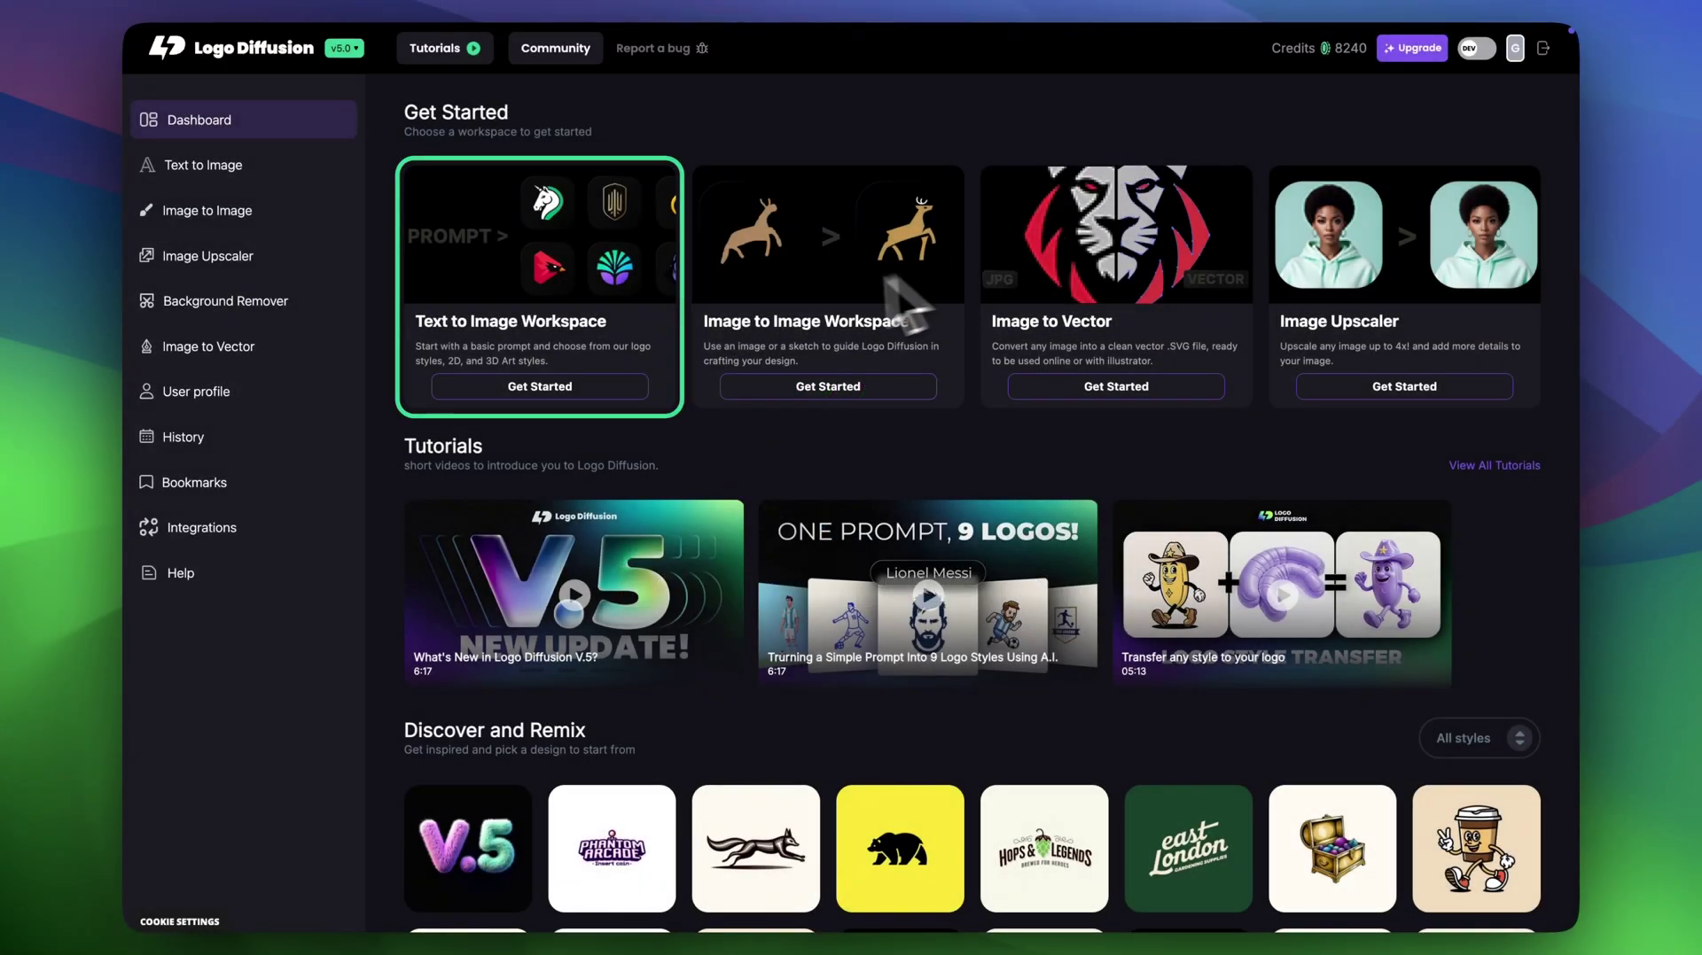
In the text-to-image workspace, upload Starbucks.jpeg as the input image
{"action": "left_click", "coordinate": [589, 328]}
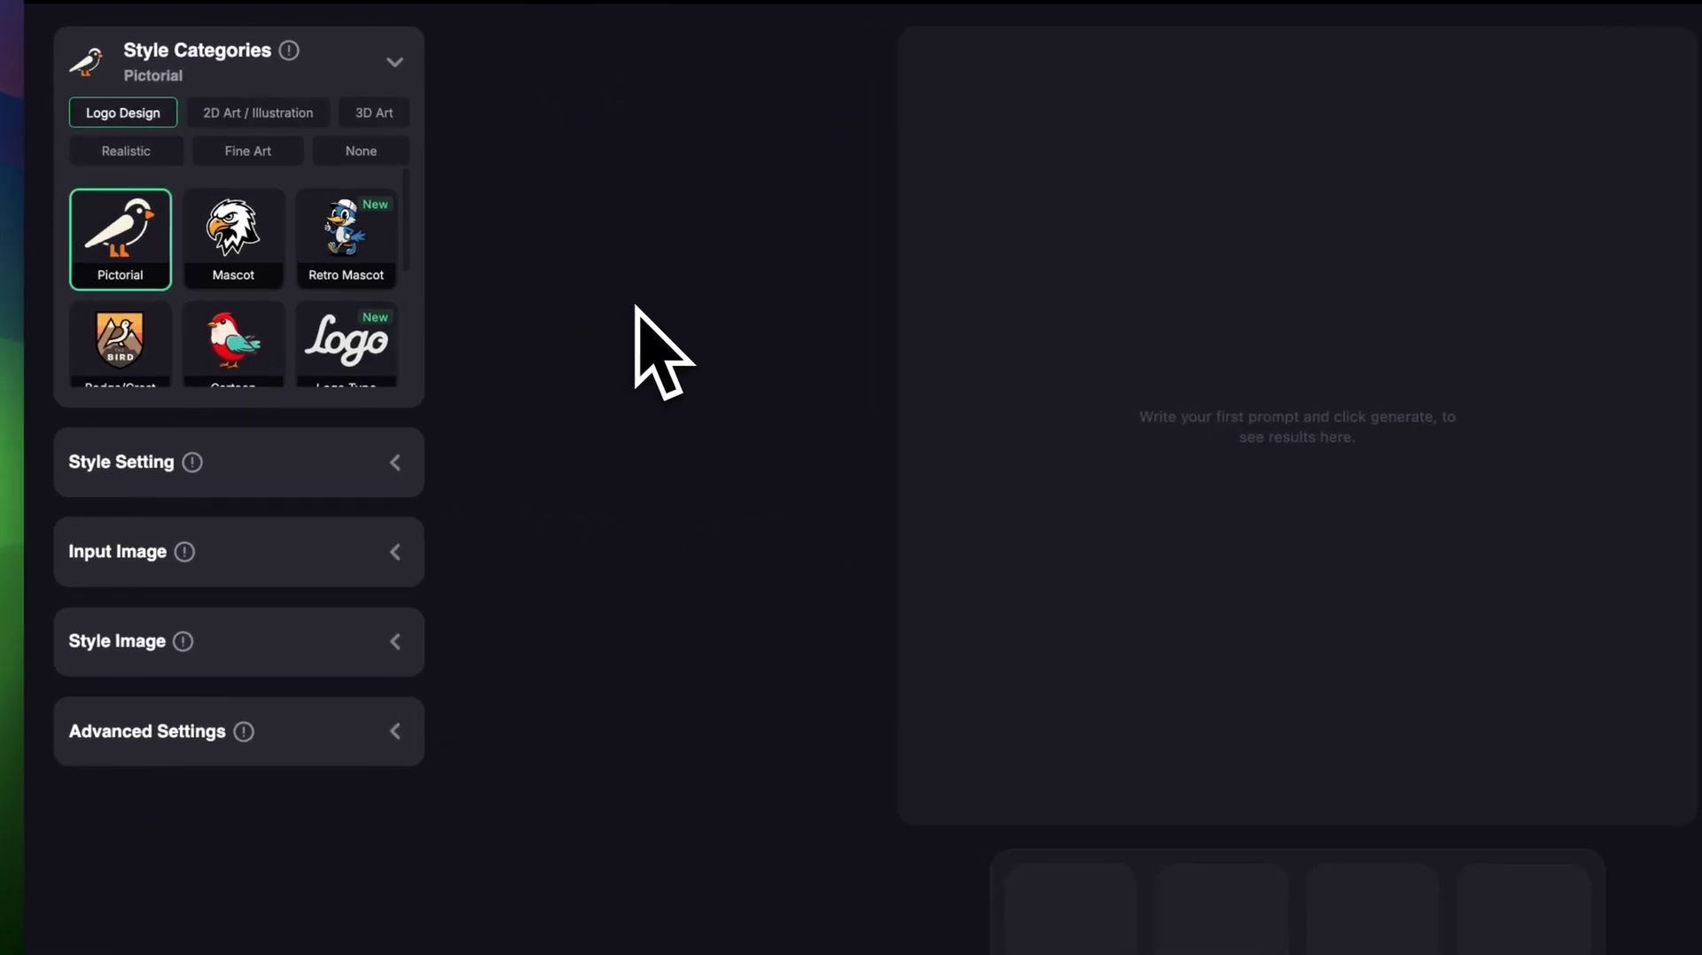
{"action": "left_click", "coordinate": [330, 552]}
{"action": "scroll", "coordinate": [328, 458], "scroll_direction": "down", "scroll_amount": 1}
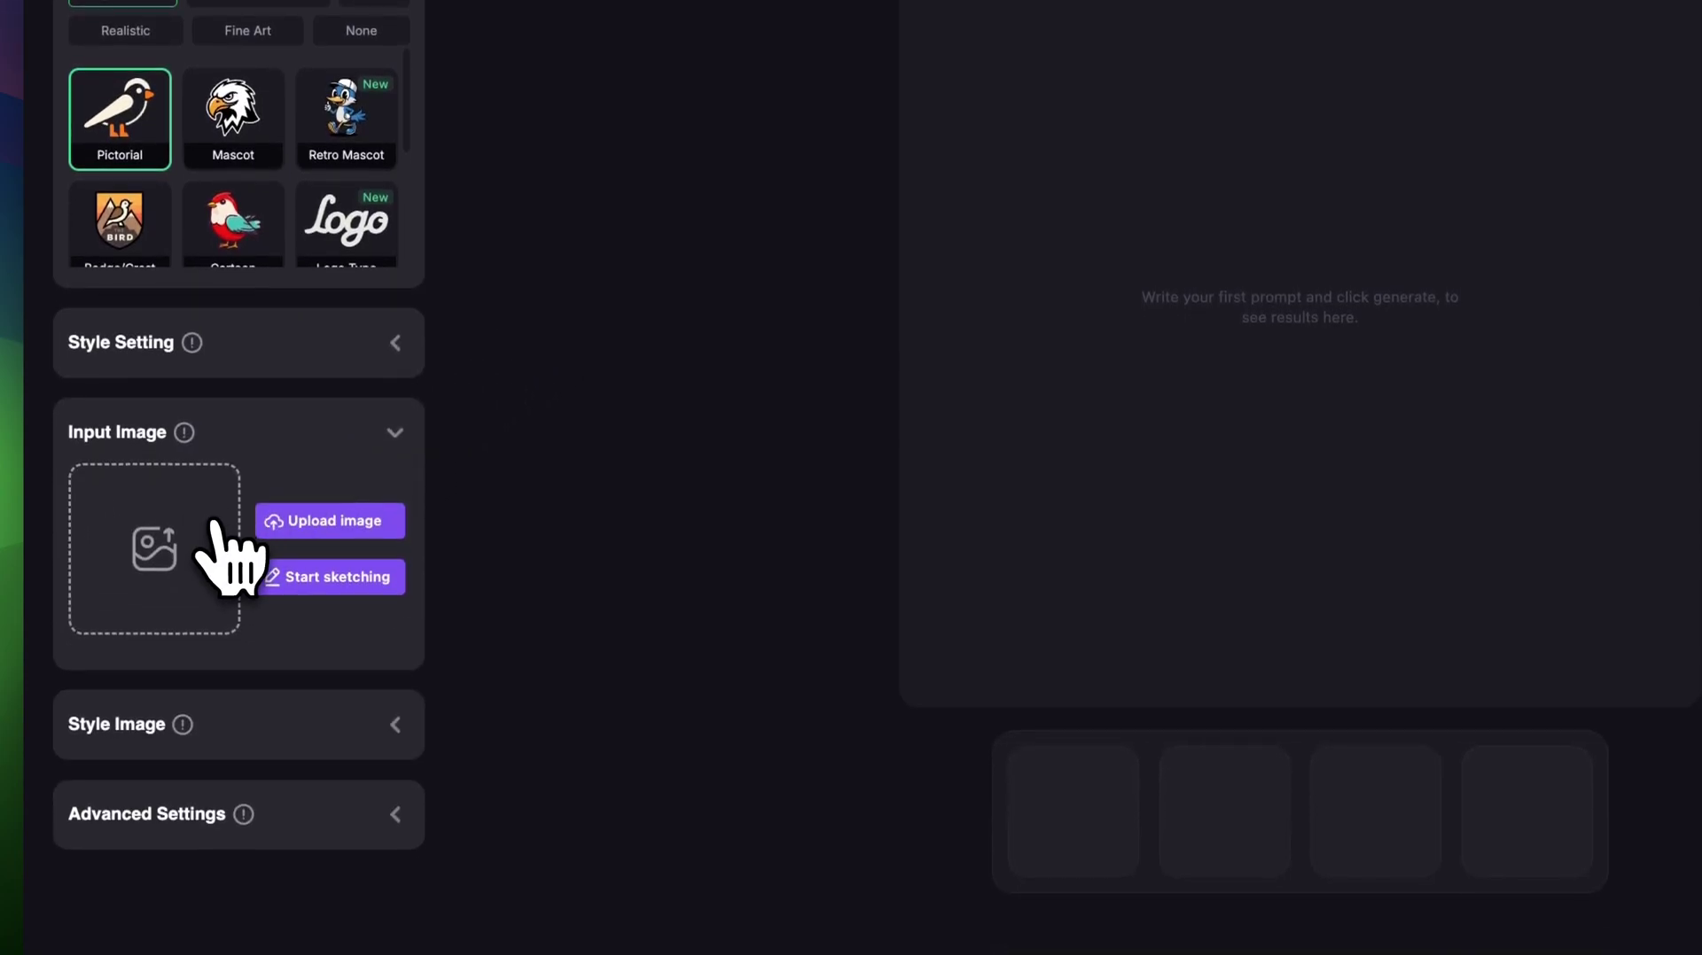
{"action": "left_click", "coordinate": [221, 536]}
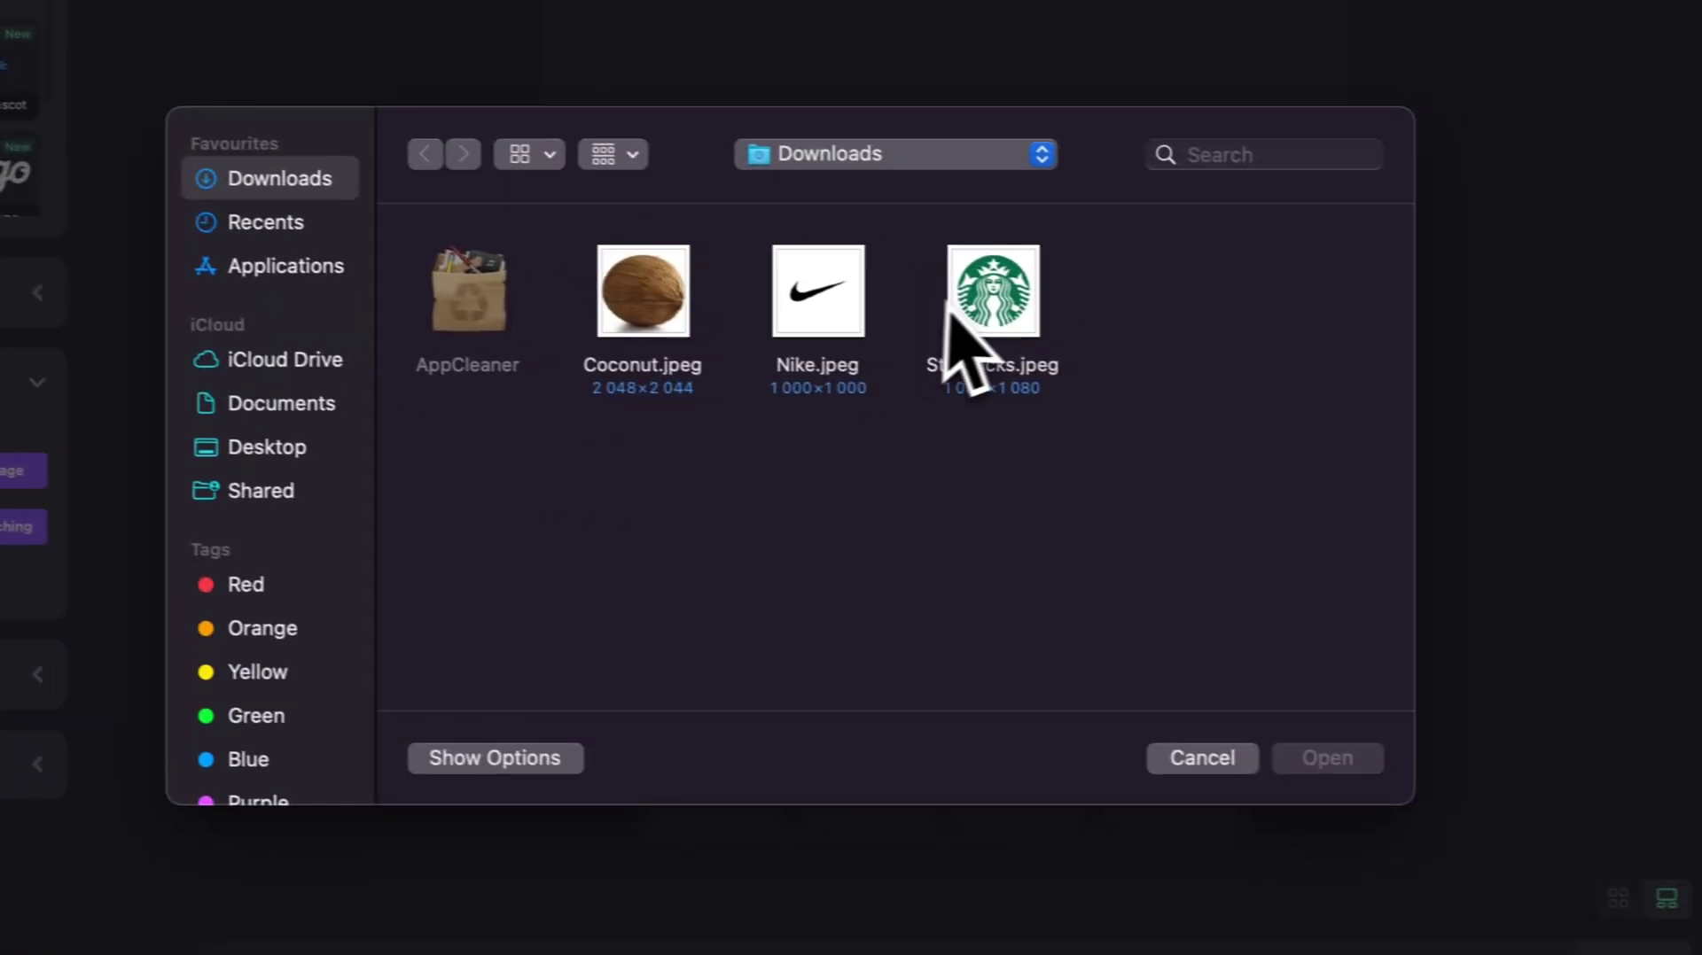
{"action": "left_click", "coordinate": [1352, 359]}
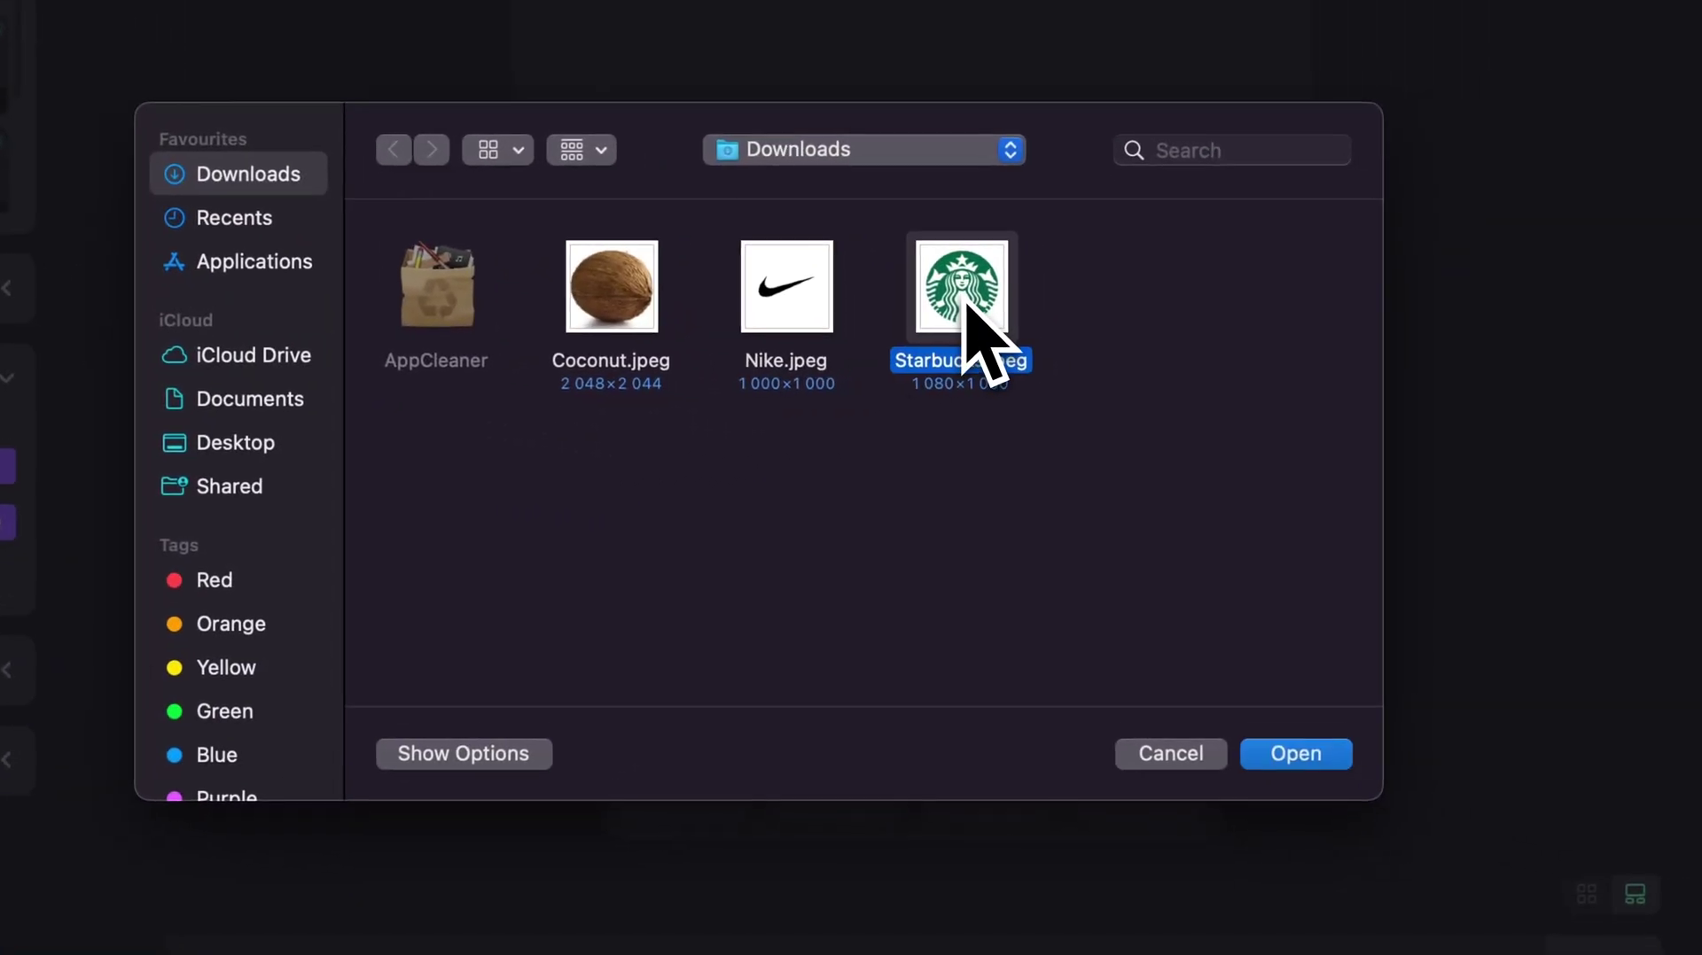
{"action": "left_click", "coordinate": [1684, 808]}
Choose the croissant photo from the gallery as the style image
{"action": "left_click", "coordinate": [276, 745]}
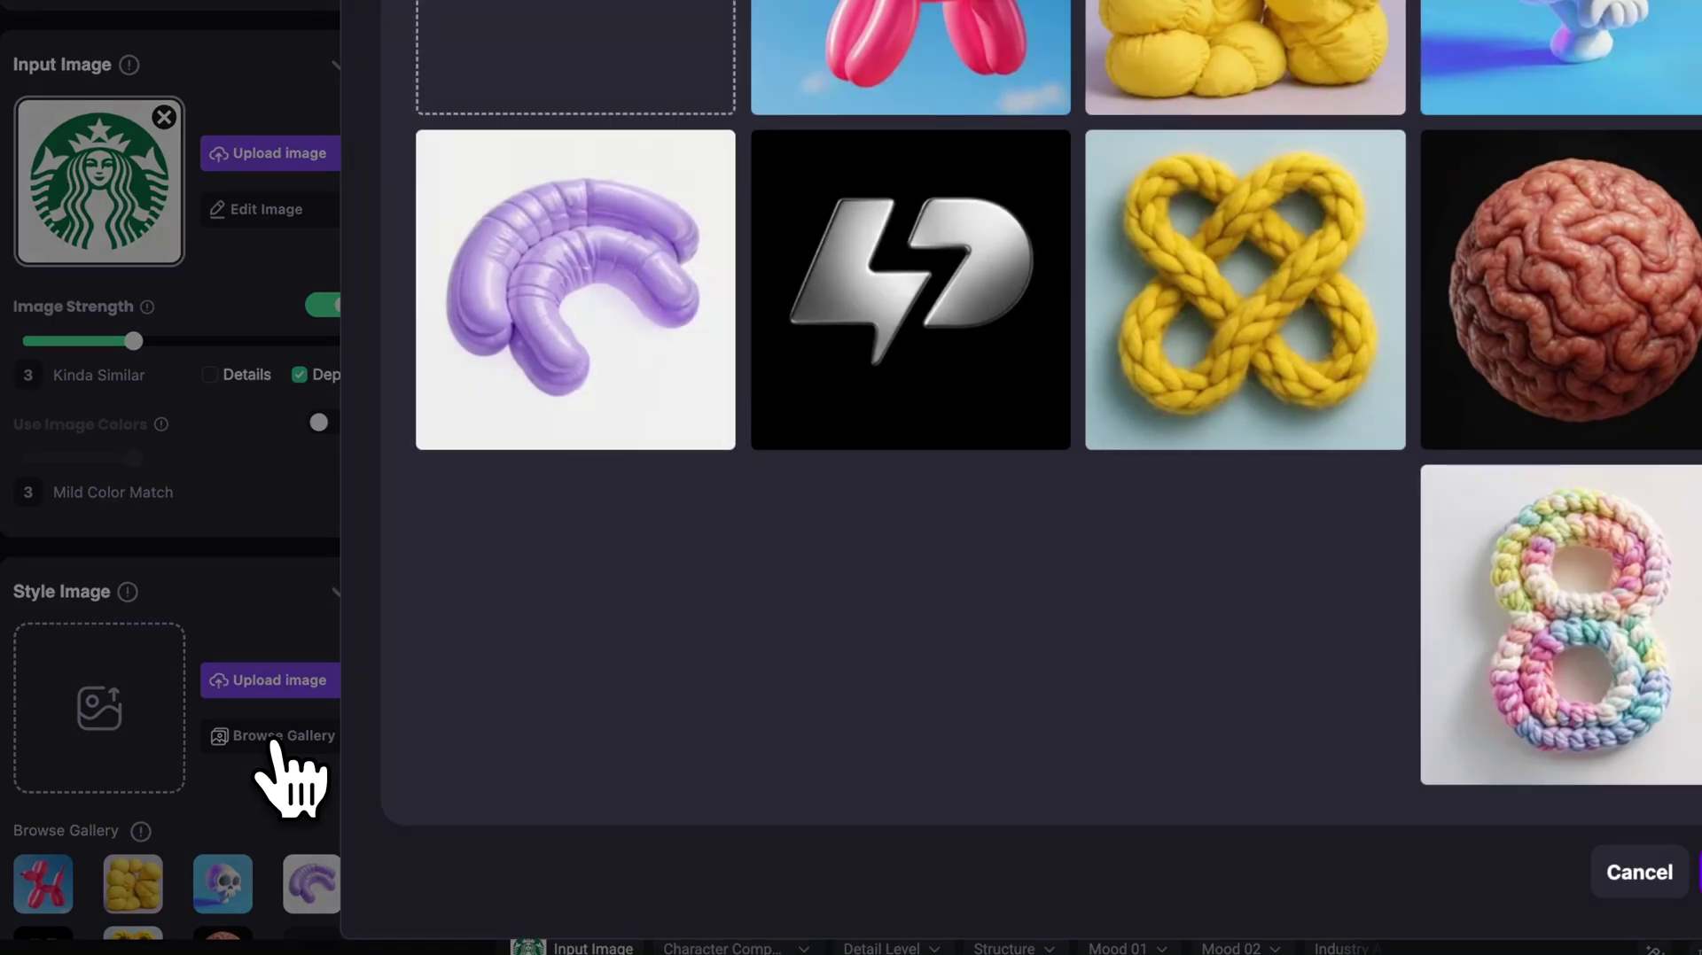
{"action": "scroll", "coordinate": [926, 426], "scroll_direction": "down", "scroll_amount": 10}
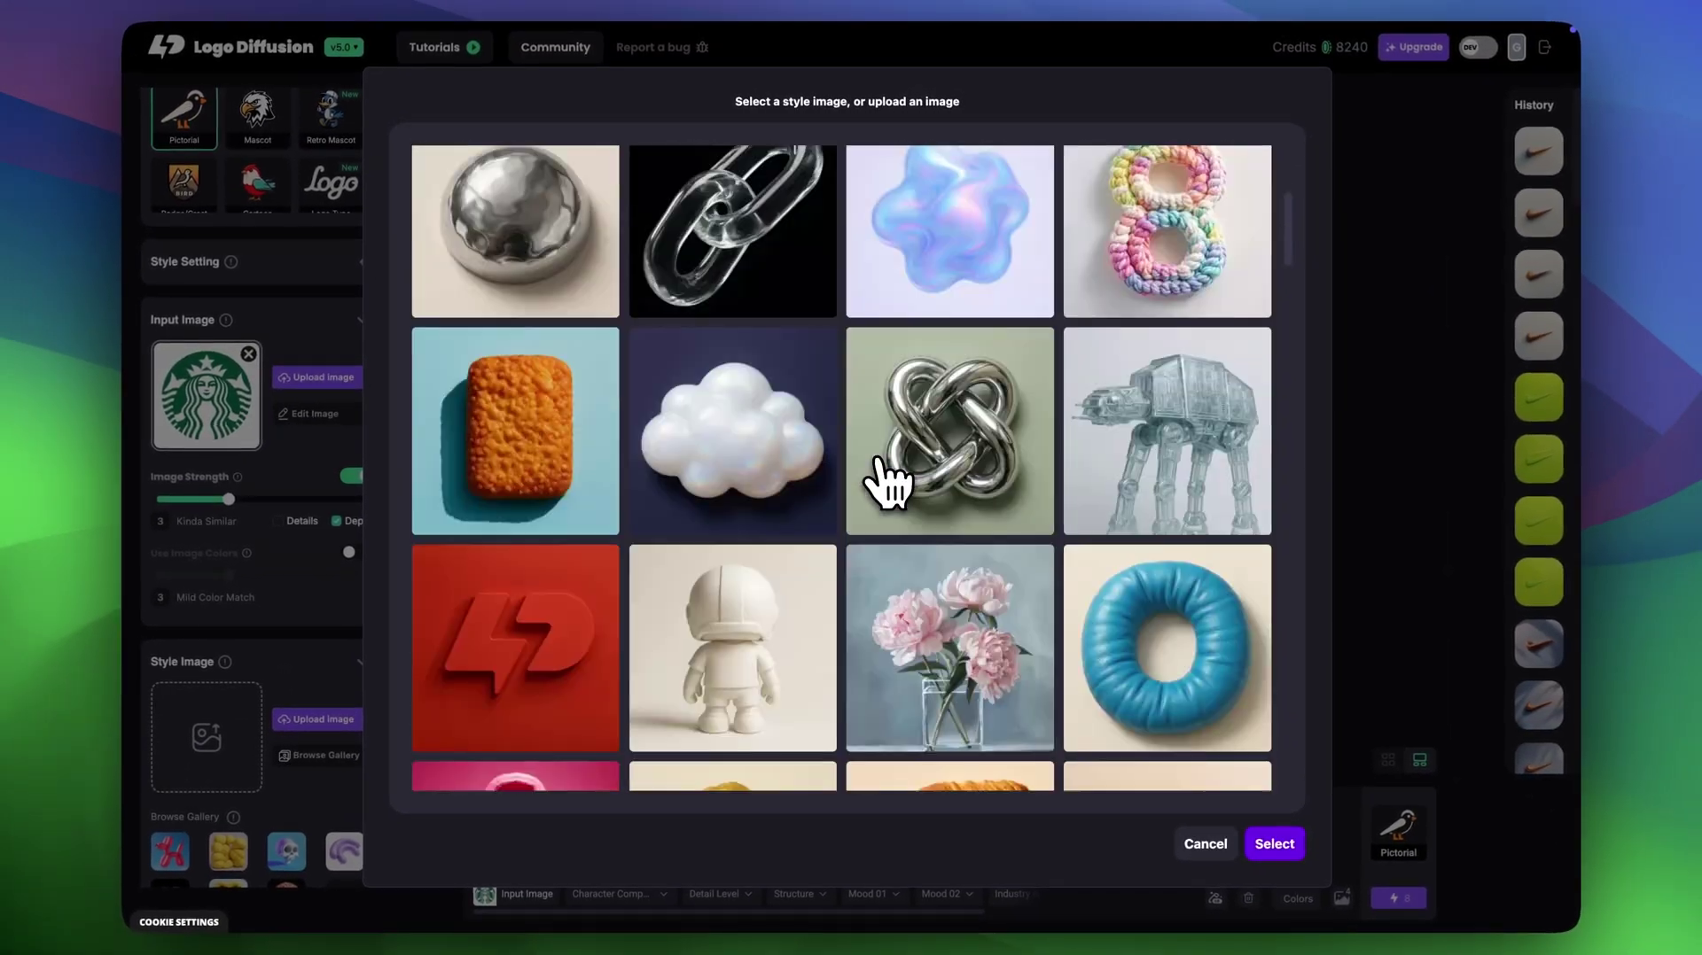
{"action": "scroll", "coordinate": [879, 483], "scroll_direction": "down", "scroll_amount": 13}
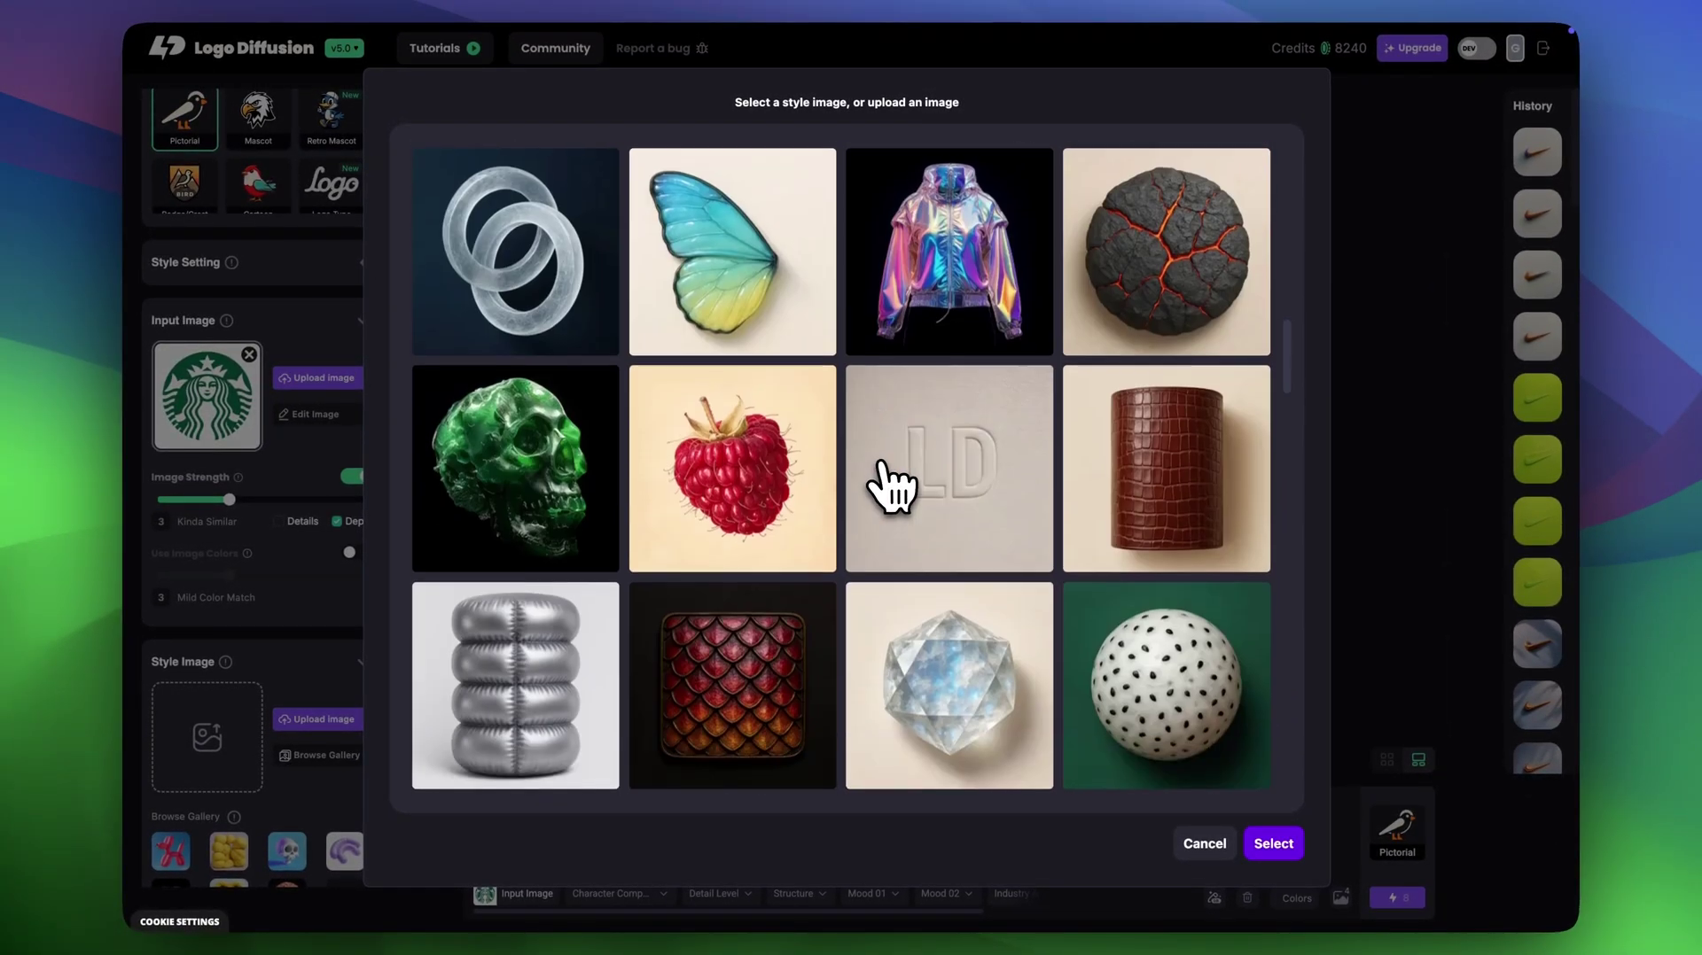
{"action": "scroll", "coordinate": [891, 492], "scroll_direction": "down", "scroll_amount": 20}
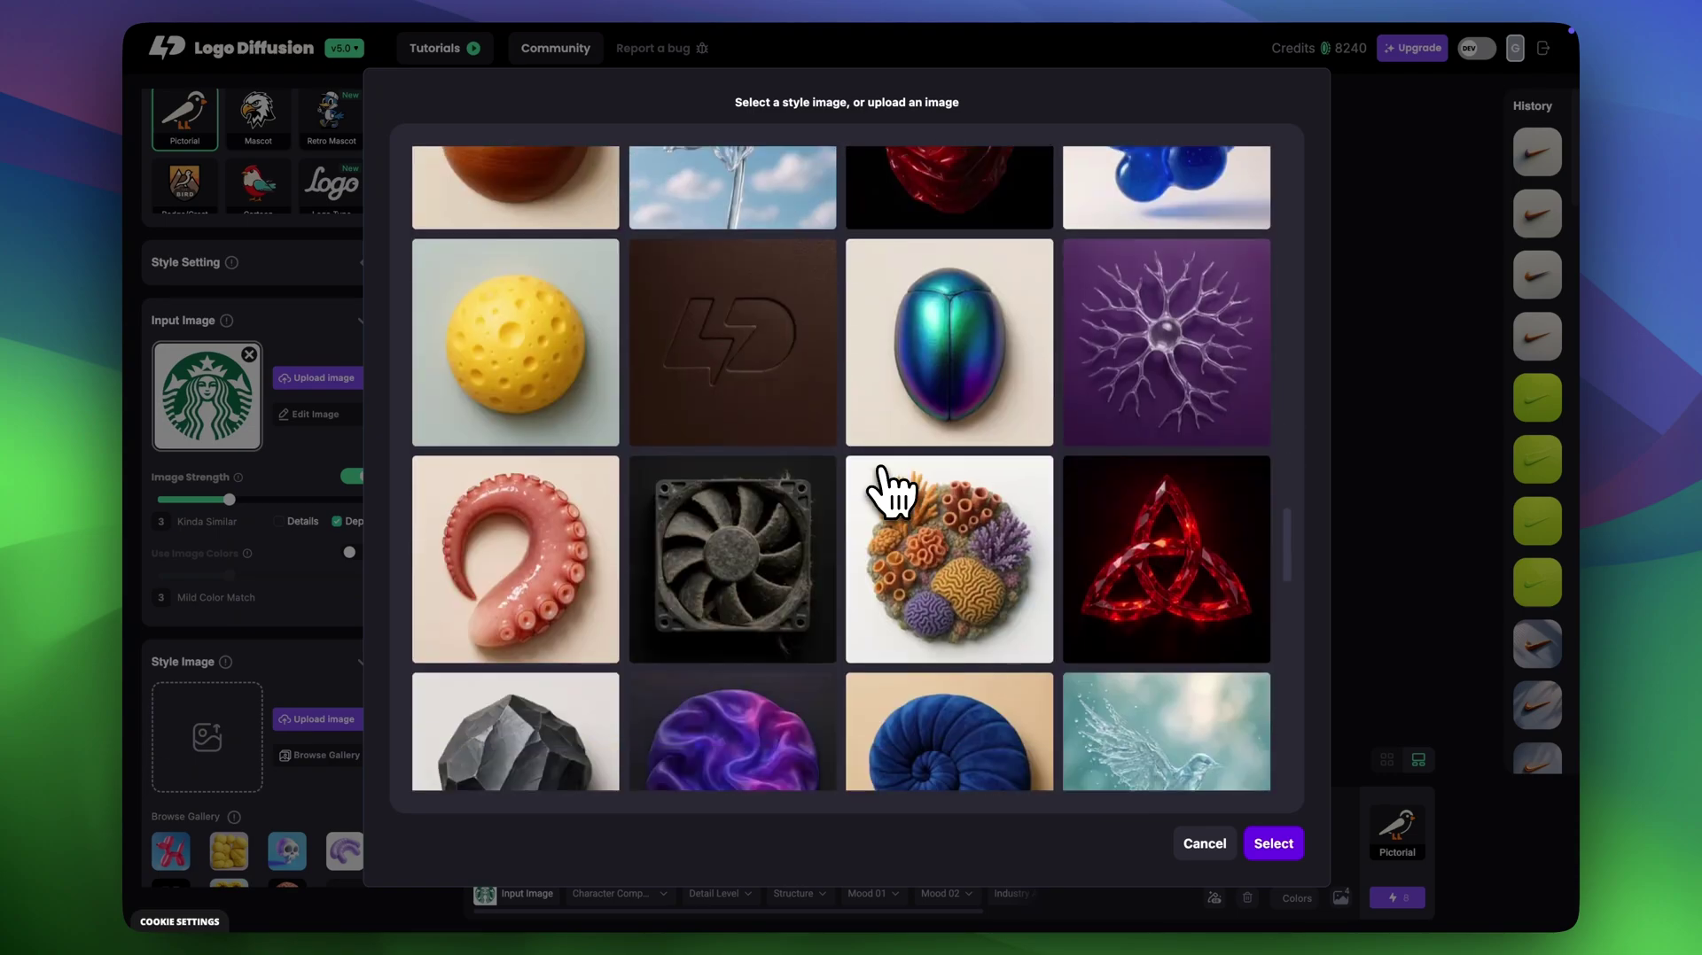
{"action": "scroll", "coordinate": [904, 492], "scroll_direction": "down", "scroll_amount": 20}
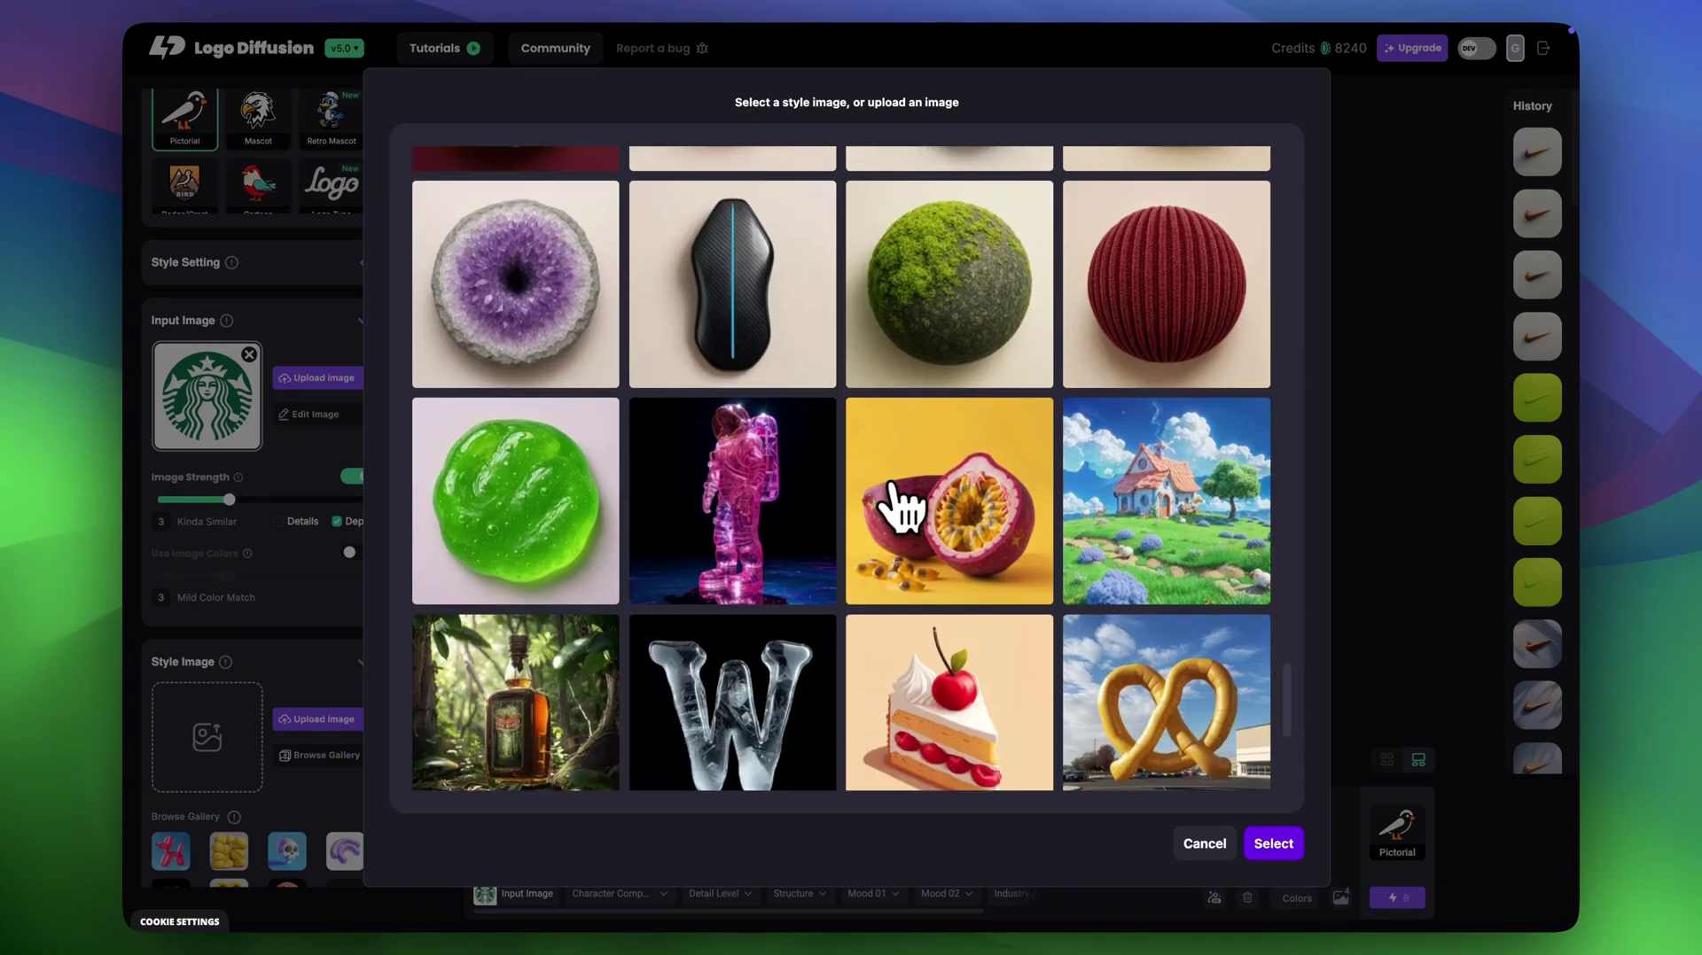
{"action": "scroll", "coordinate": [935, 483], "scroll_direction": "up", "scroll_amount": 20}
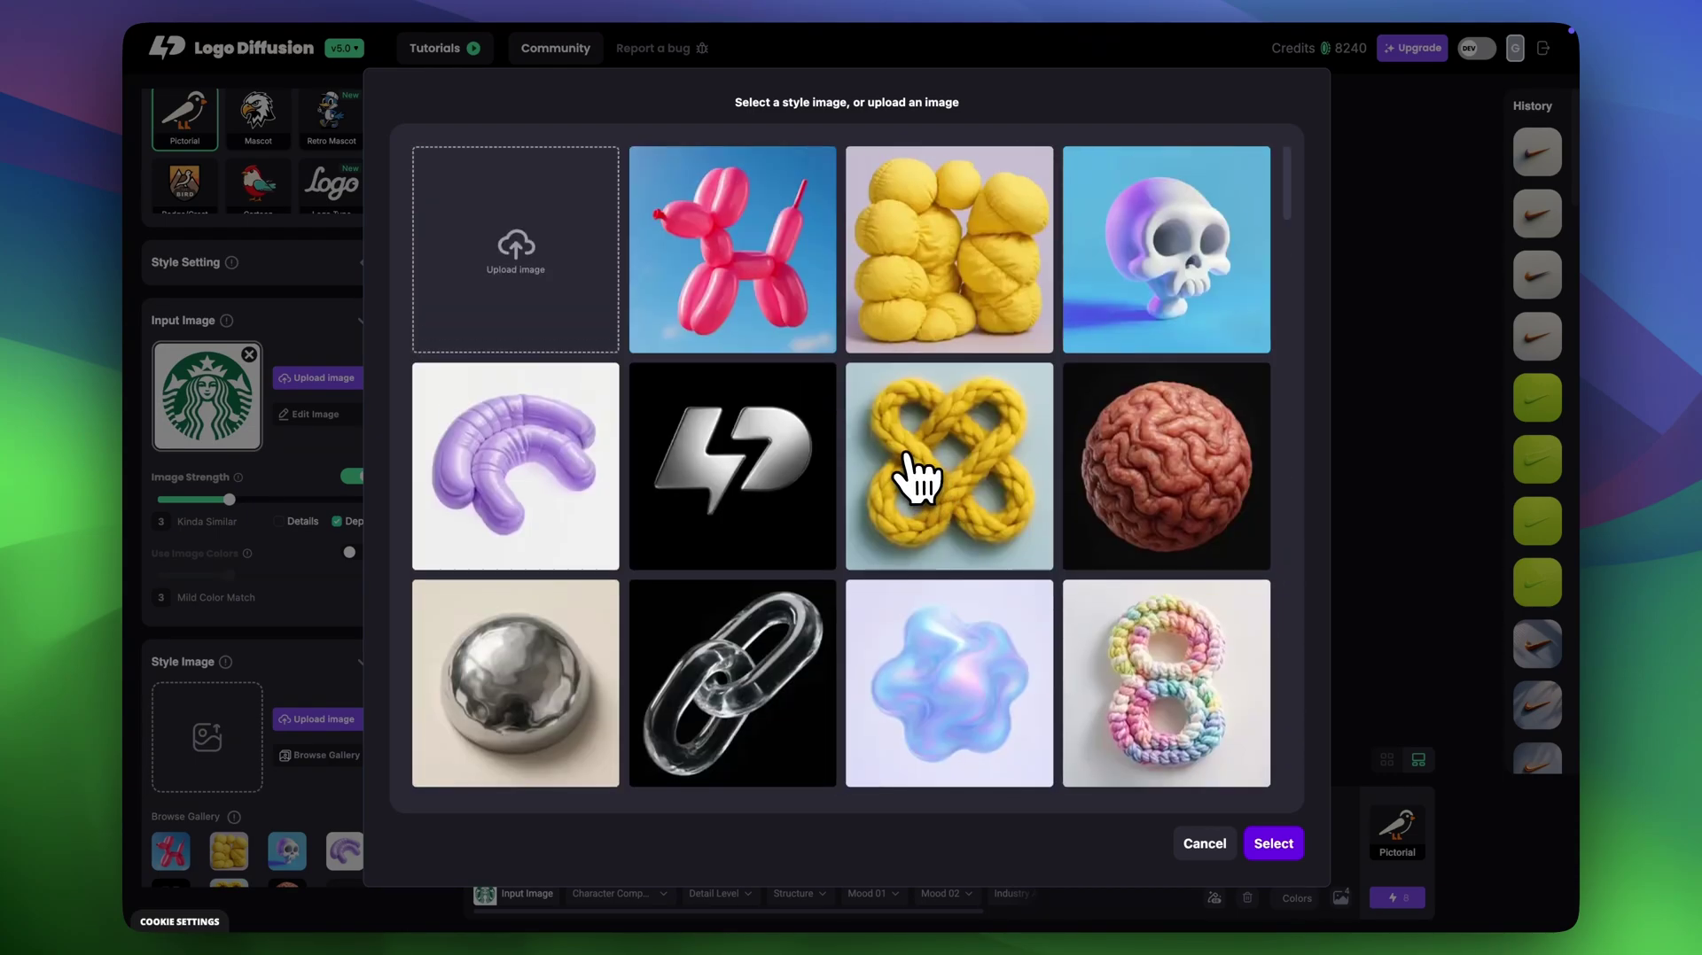
{"action": "scroll", "coordinate": [913, 474], "scroll_direction": "down", "scroll_amount": 5}
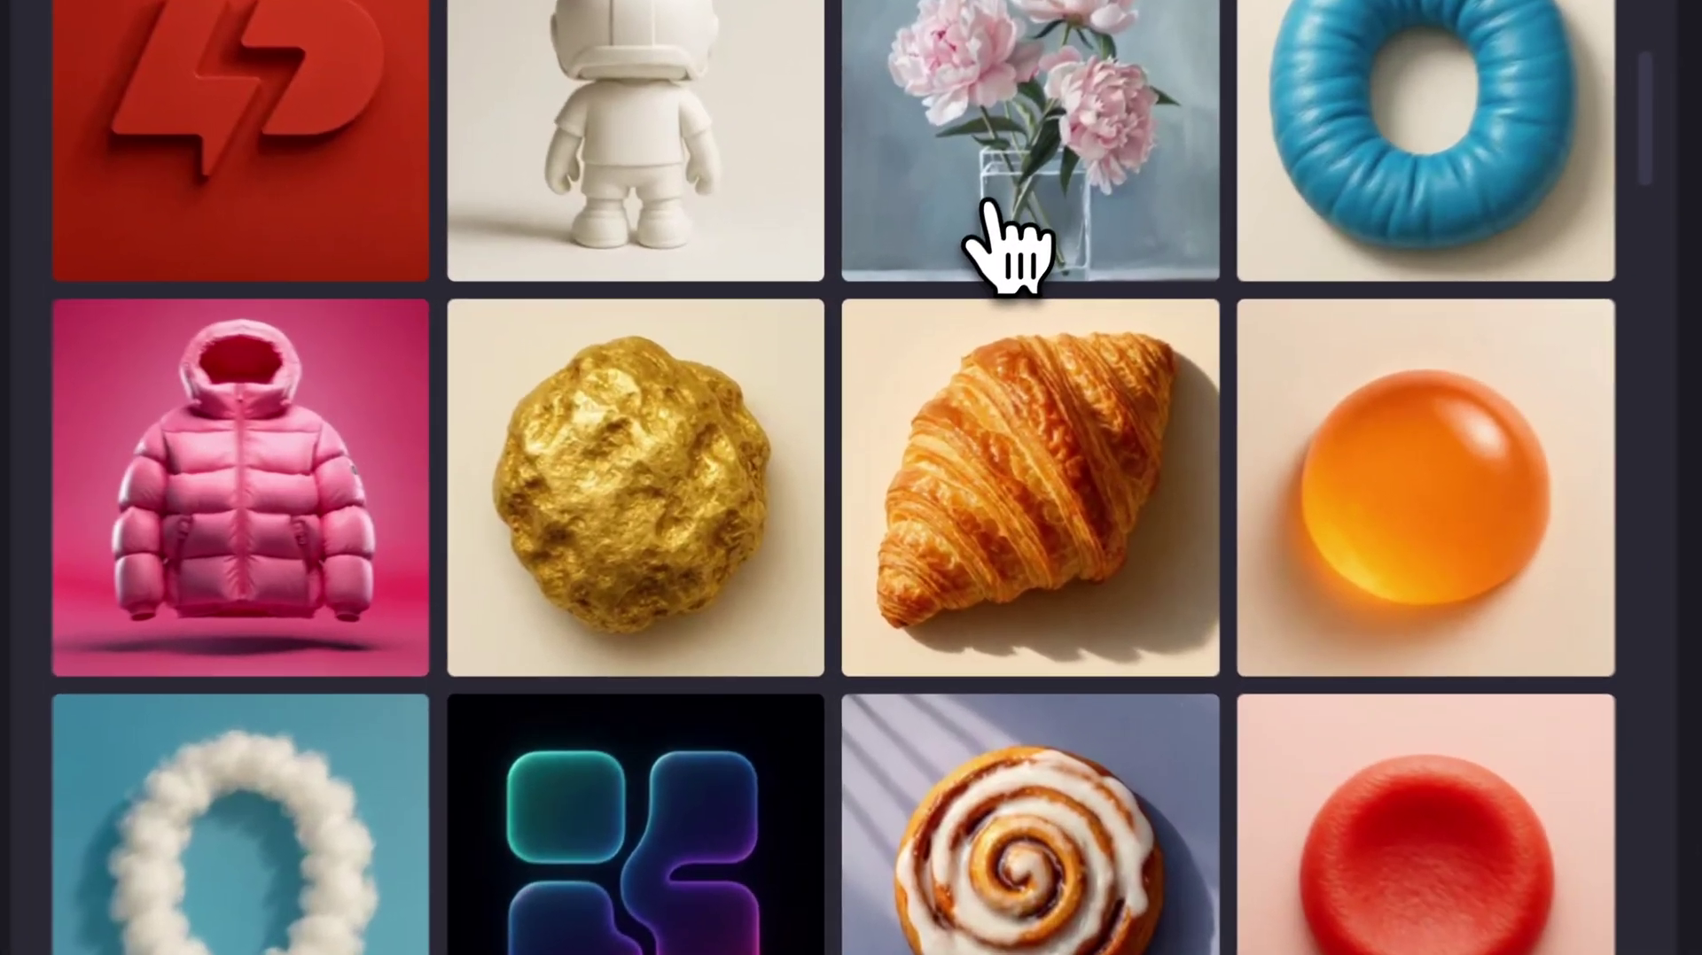
{"action": "left_click", "coordinate": [1047, 482]}
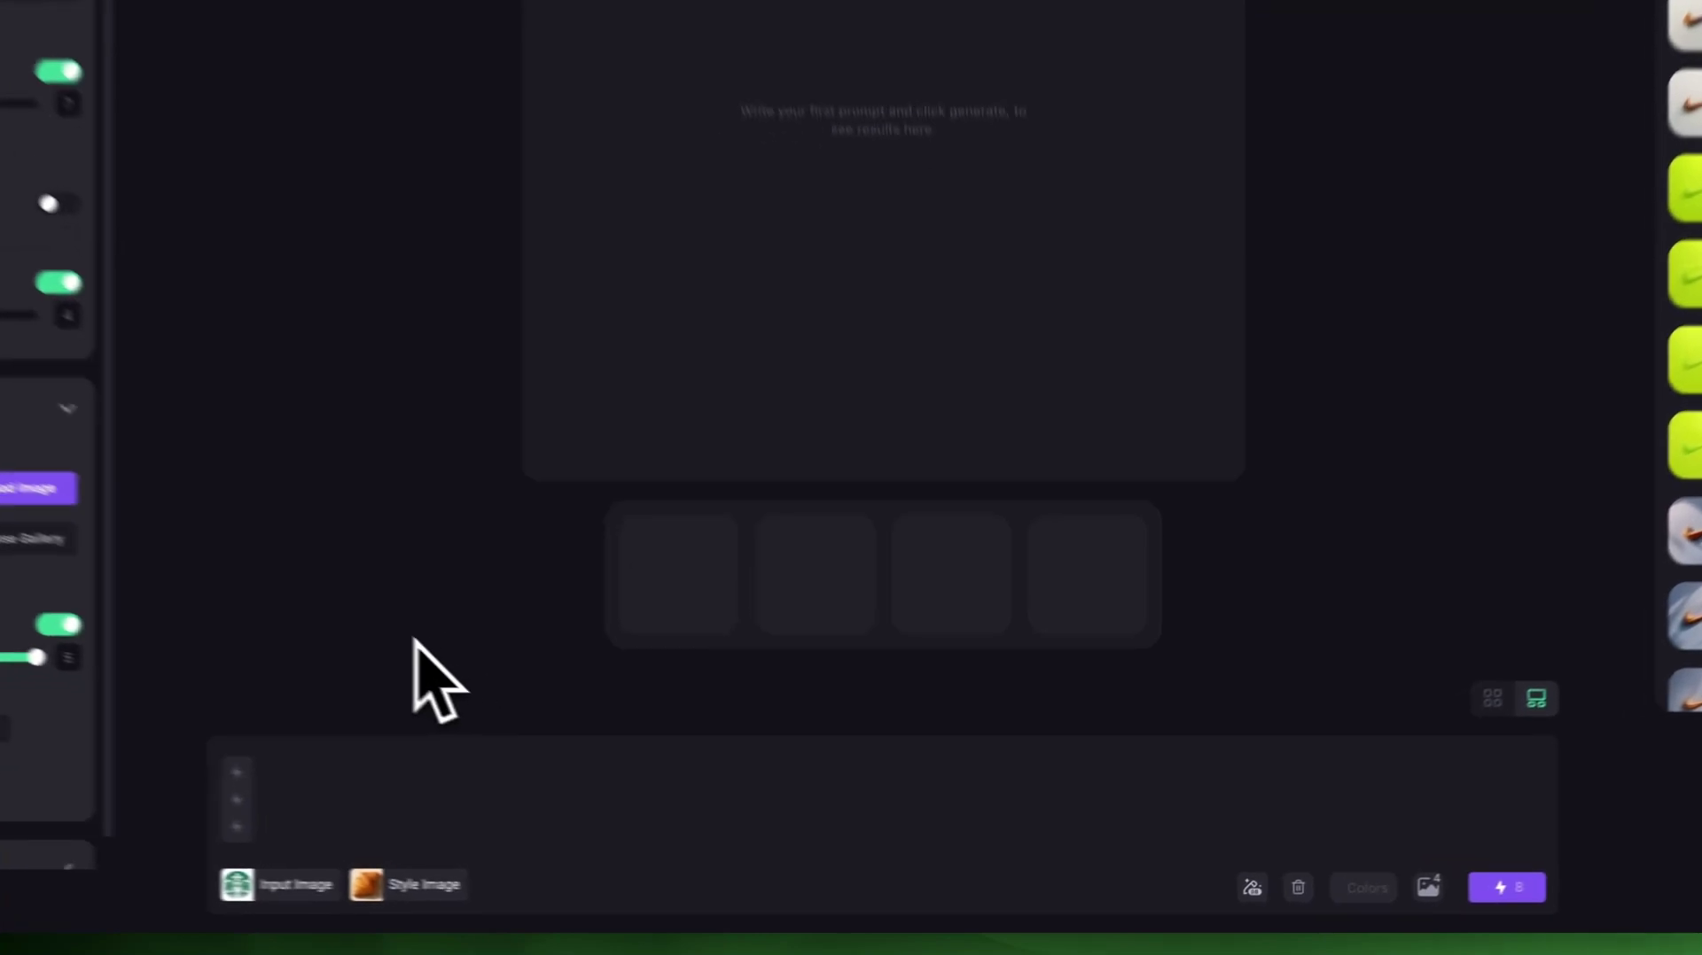
Generate logos from the twin-tailed mermaid prompt with flowing hair and a crown
{"action": "type", "text": "twin-tailed mermaid with flowing hair and a crown"}
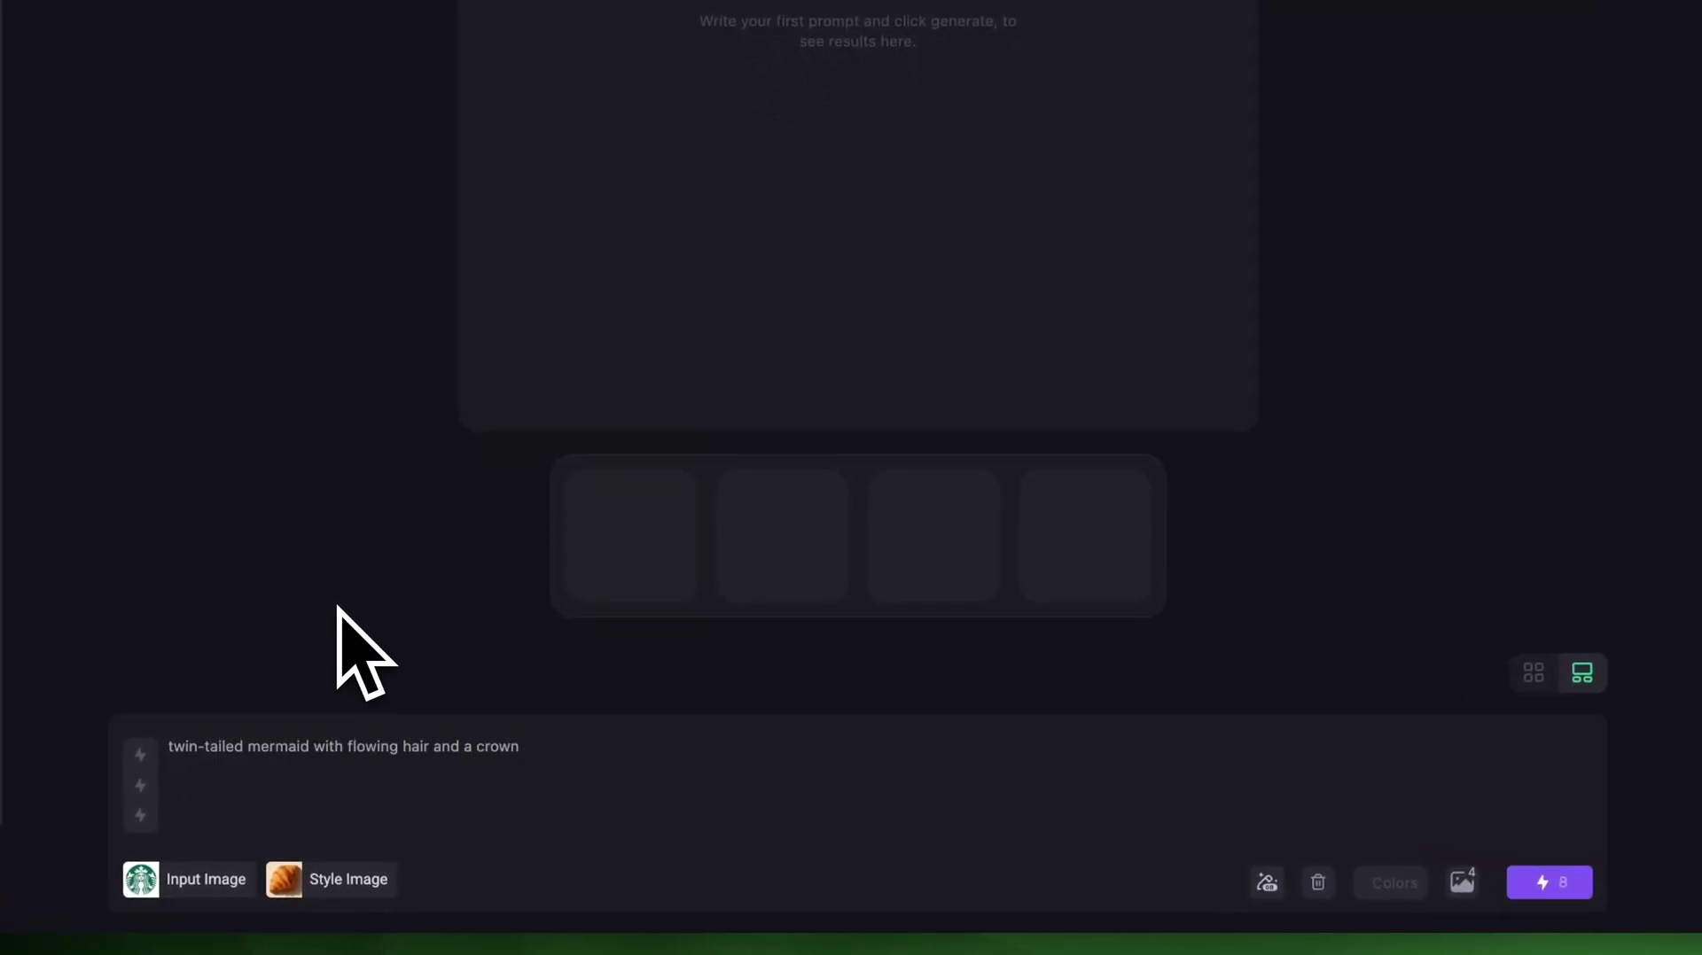
{"action": "left_click", "coordinate": [1549, 882]}
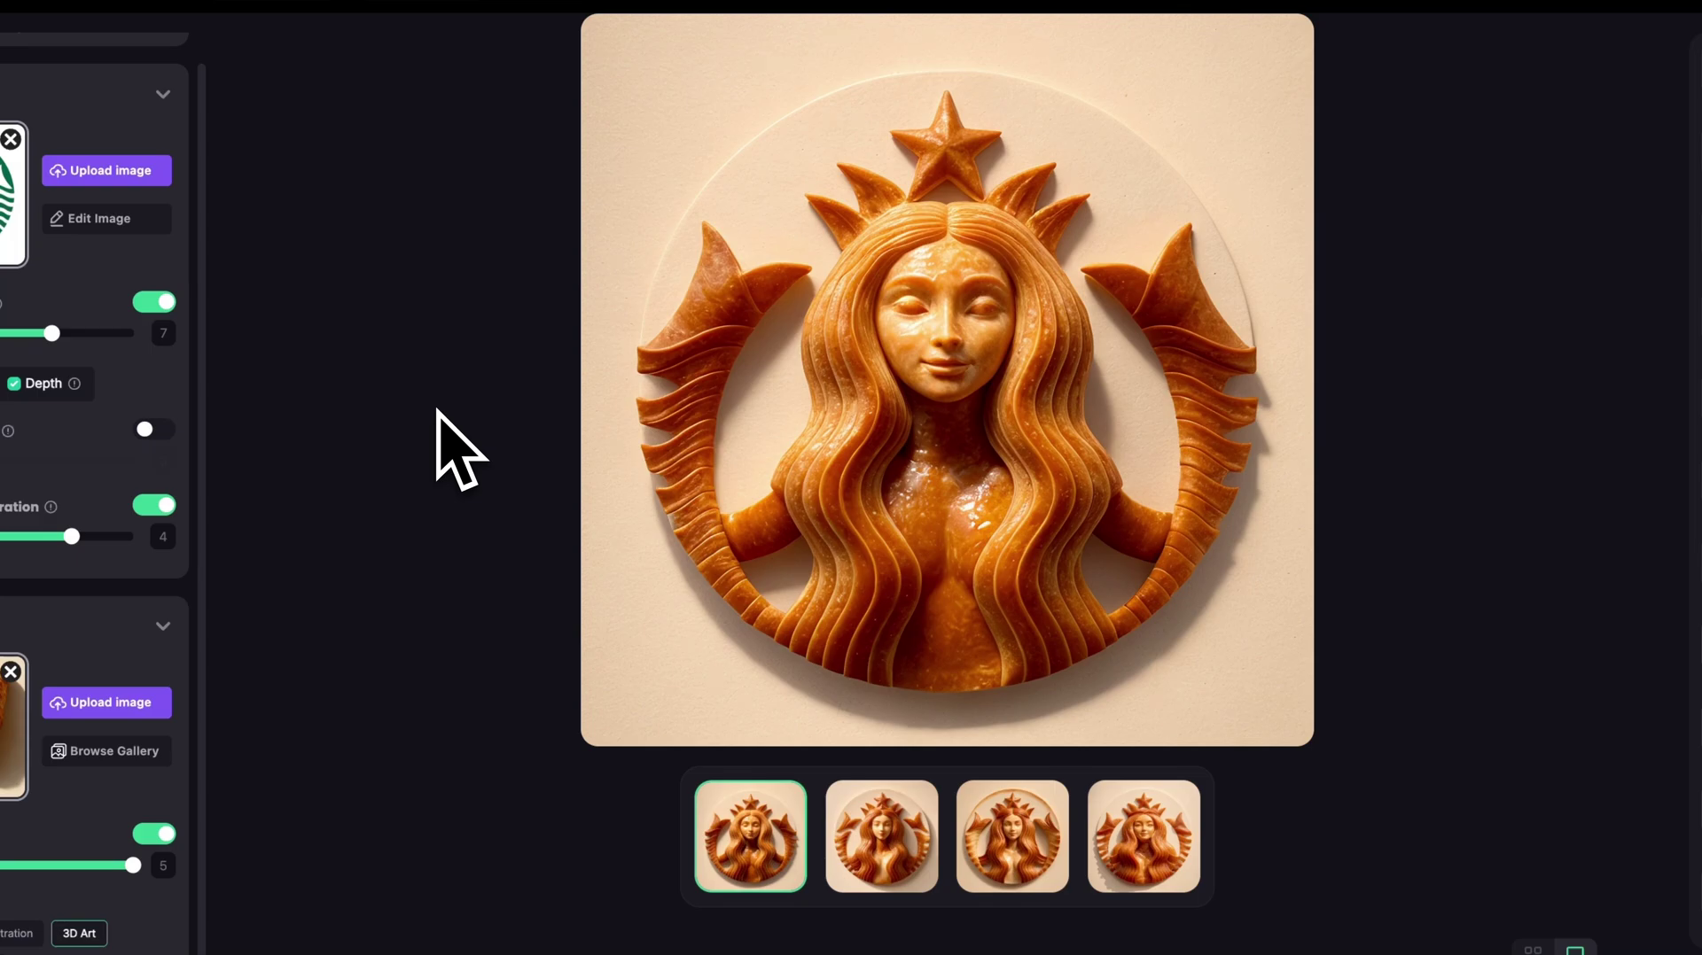
{"action": "left_click", "coordinate": [869, 842]}
{"action": "left_click", "coordinate": [993, 852]}
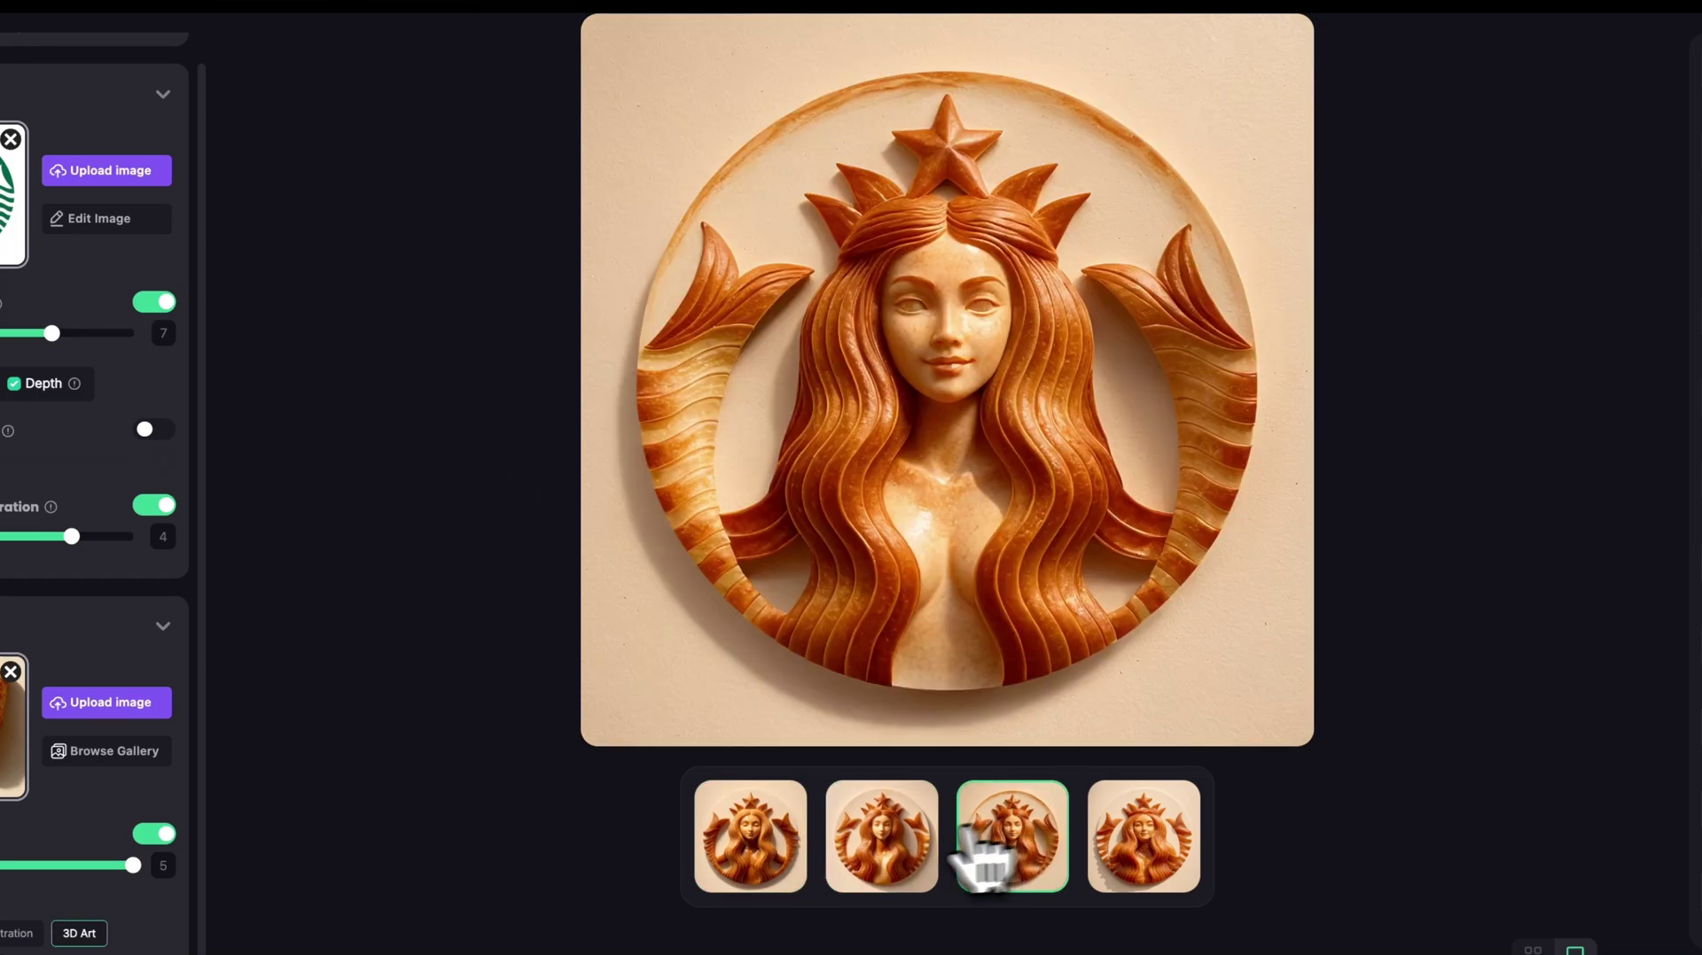
{"action": "left_click", "coordinate": [874, 865]}
Compare the croissant-textured mermaid variations, ending on the first one
{"action": "left_click", "coordinate": [789, 864]}
{"action": "left_click", "coordinate": [882, 867]}
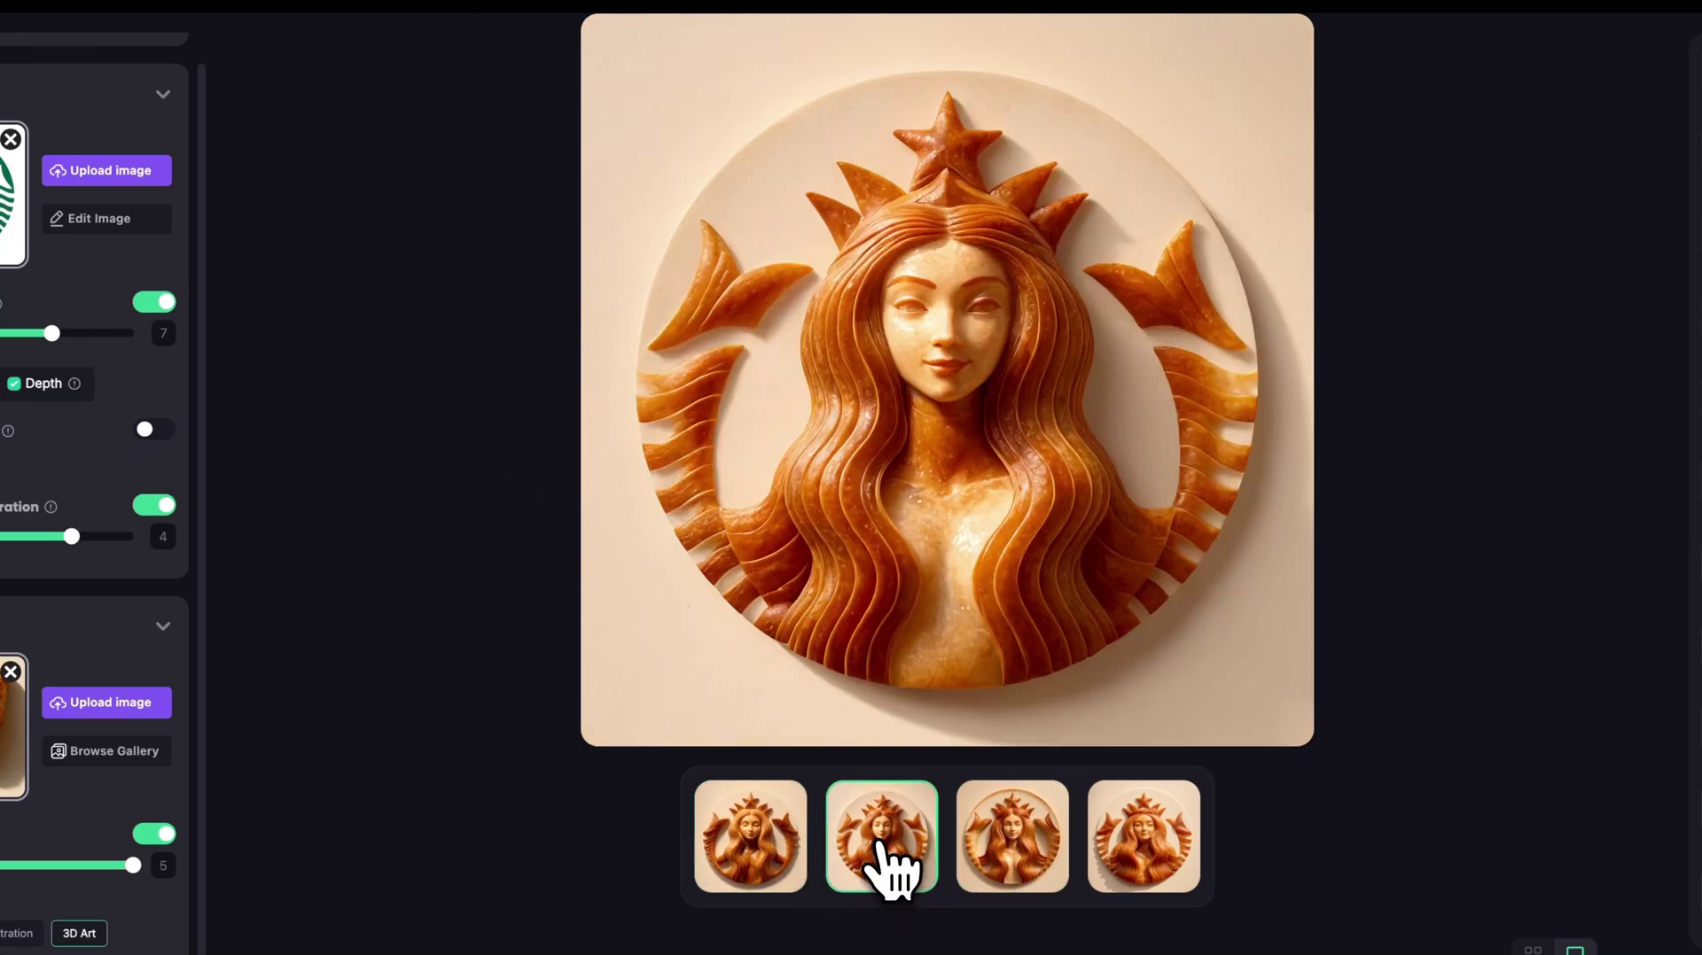
{"action": "left_click", "coordinate": [1030, 886]}
{"action": "left_click", "coordinate": [749, 878]}
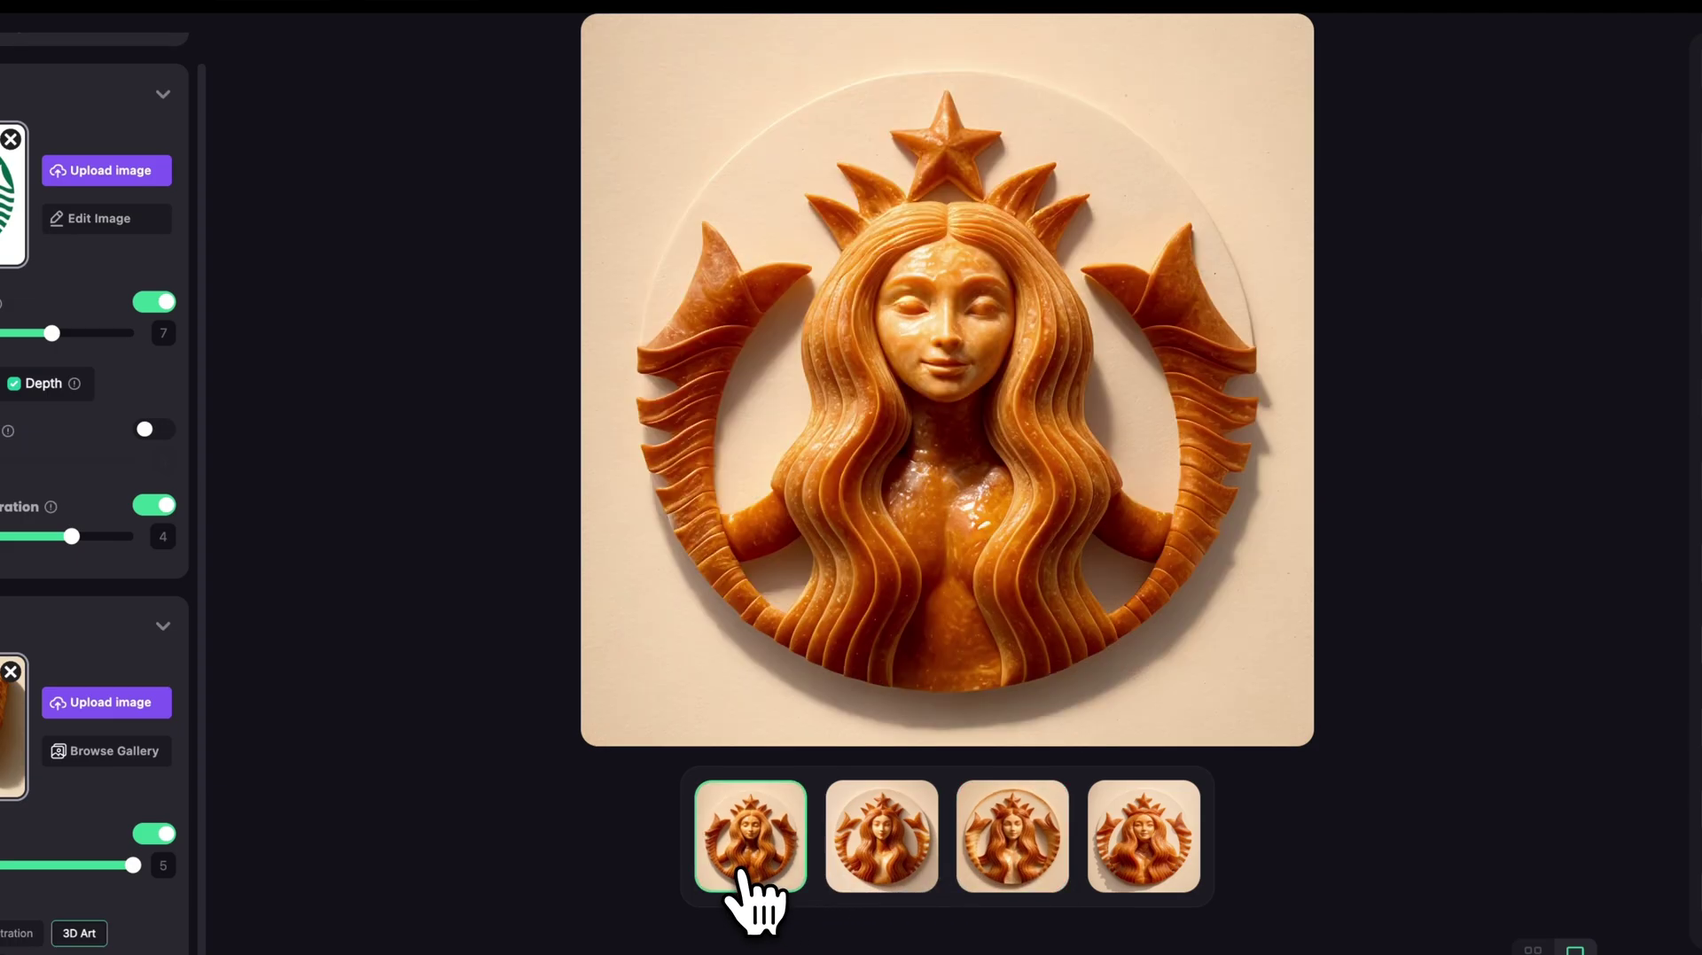
{"action": "left_click", "coordinate": [904, 886]}
{"action": "left_click", "coordinate": [780, 860]}
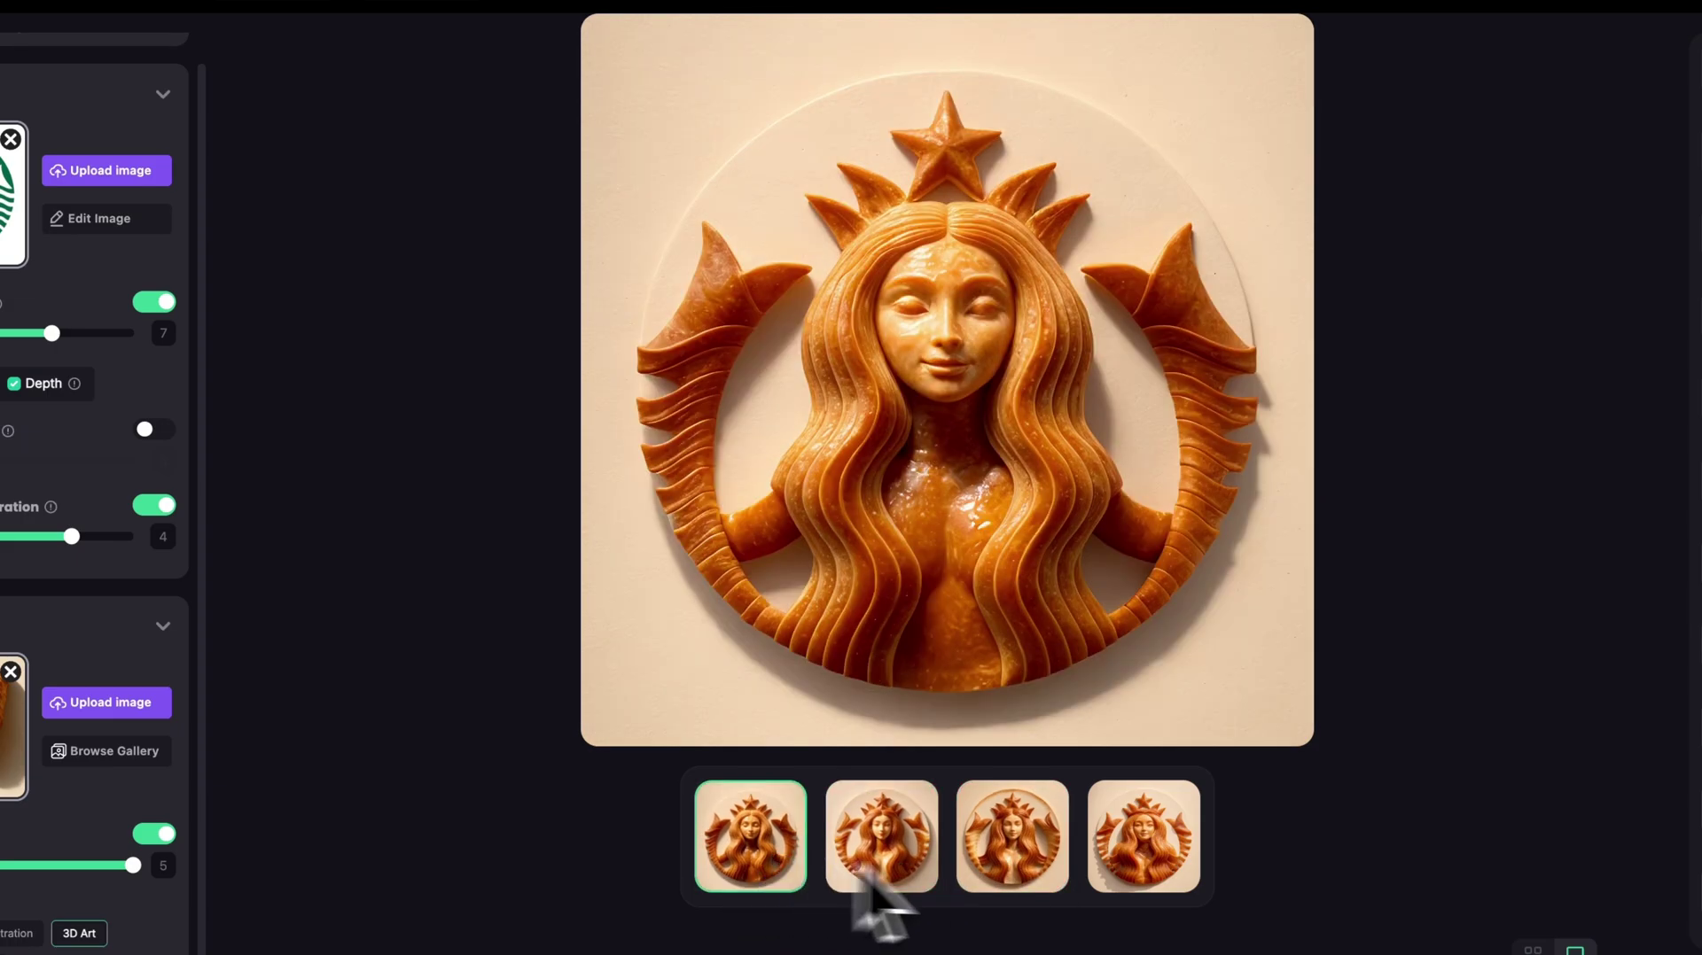
{"action": "left_click", "coordinate": [1019, 882]}
{"action": "left_click", "coordinate": [780, 877]}
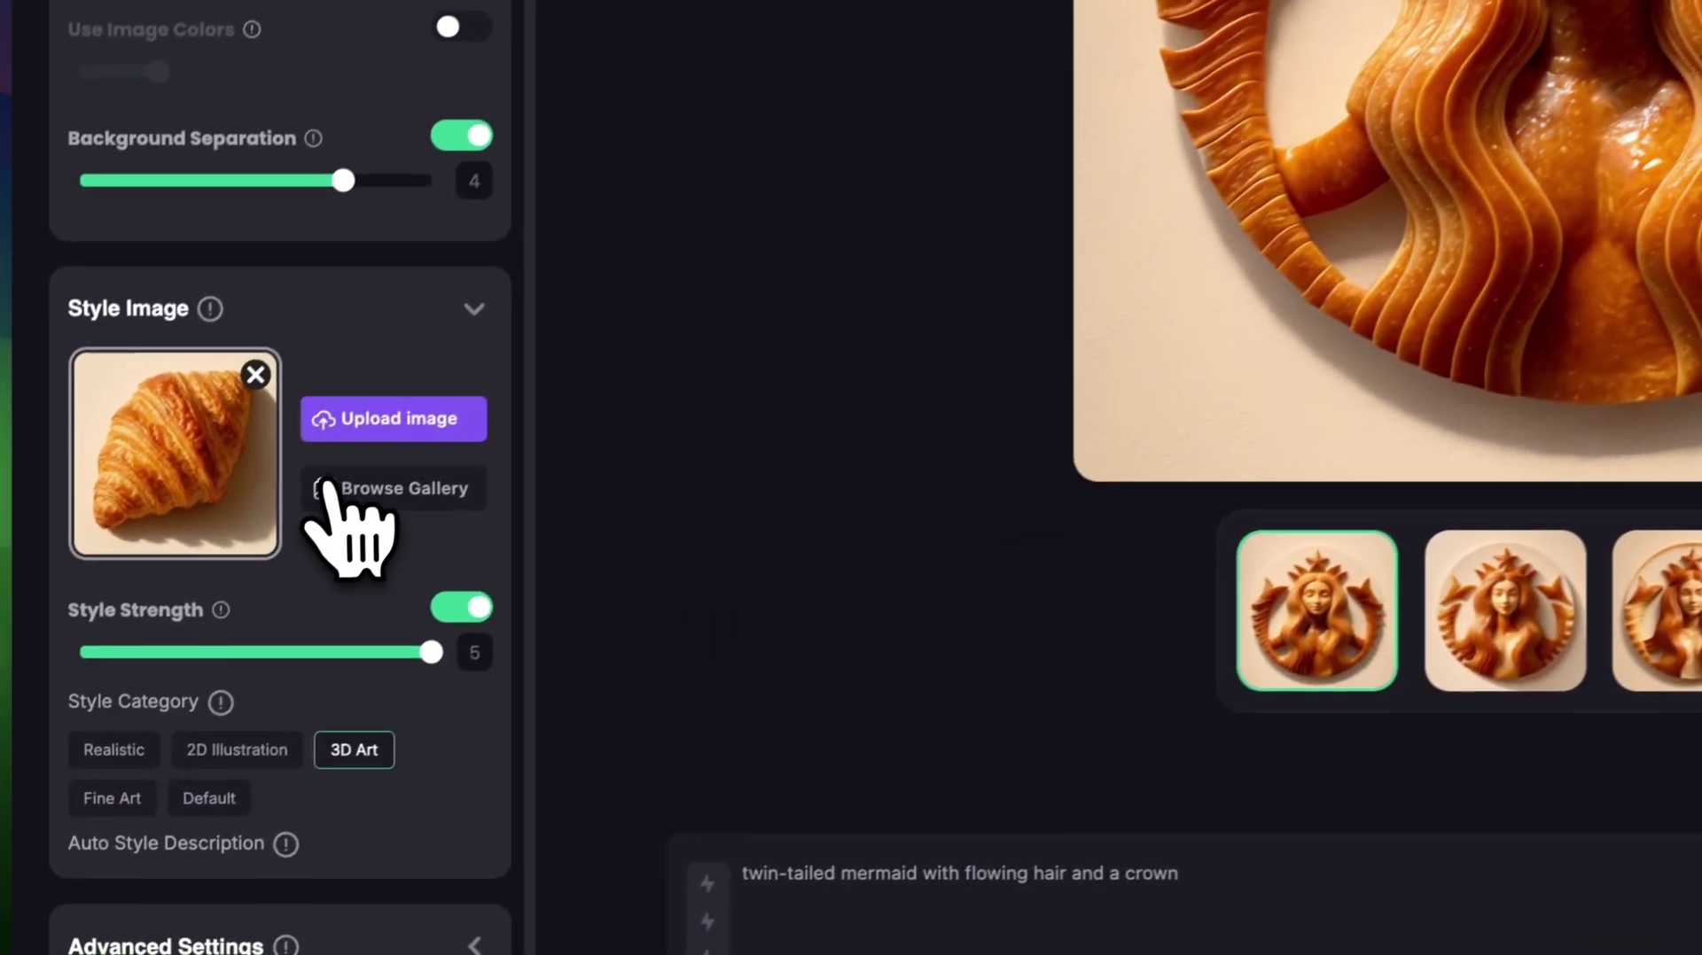
Browse the style image gallery, scrolling through the available styles for a new look
{"action": "left_click", "coordinate": [67, 751]}
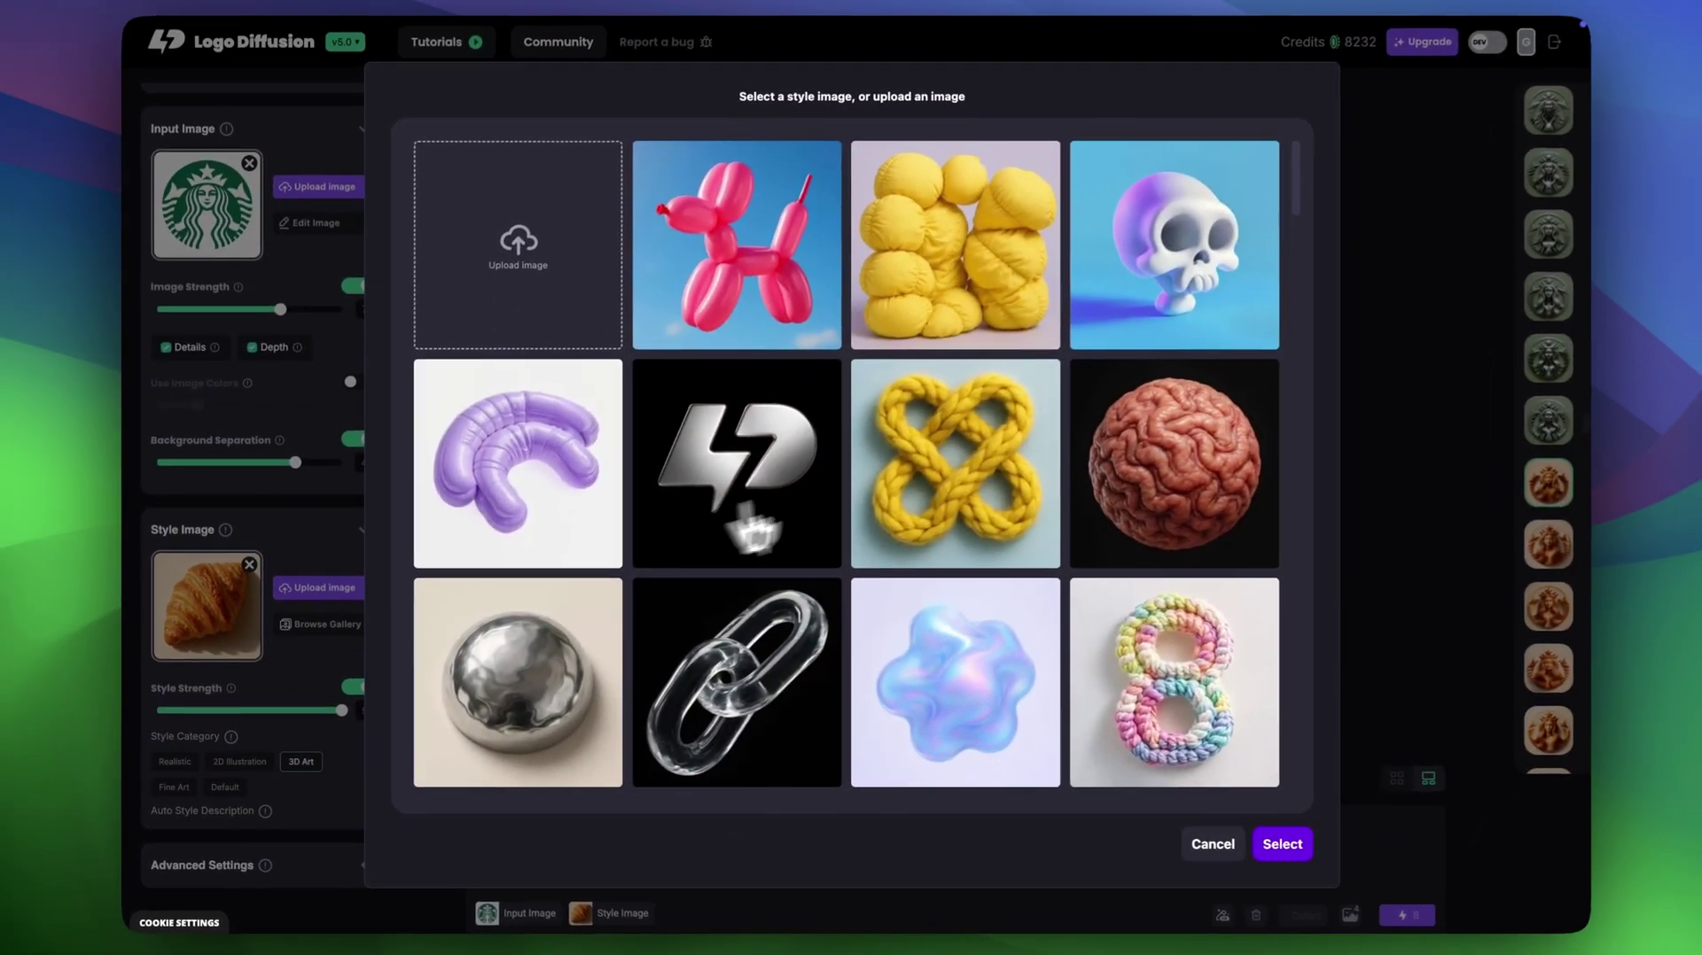
{"action": "scroll", "coordinate": [975, 497], "scroll_direction": "down", "scroll_amount": 5}
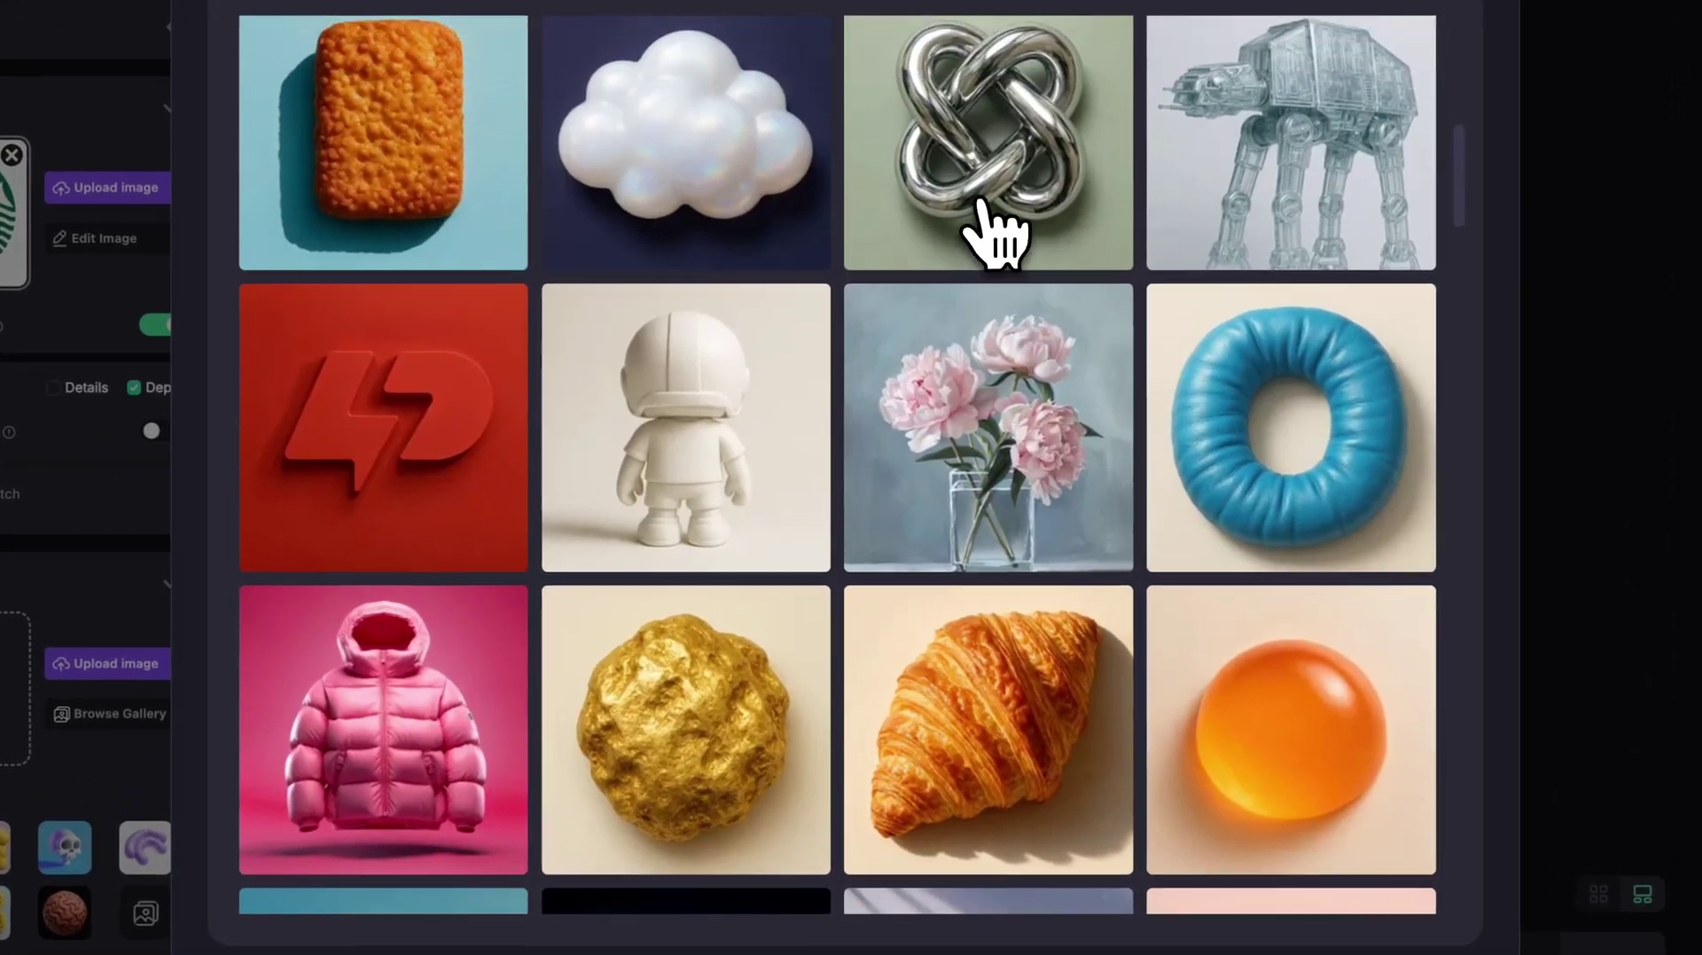
{"action": "scroll", "coordinate": [980, 202], "scroll_direction": "up", "scroll_amount": 1}
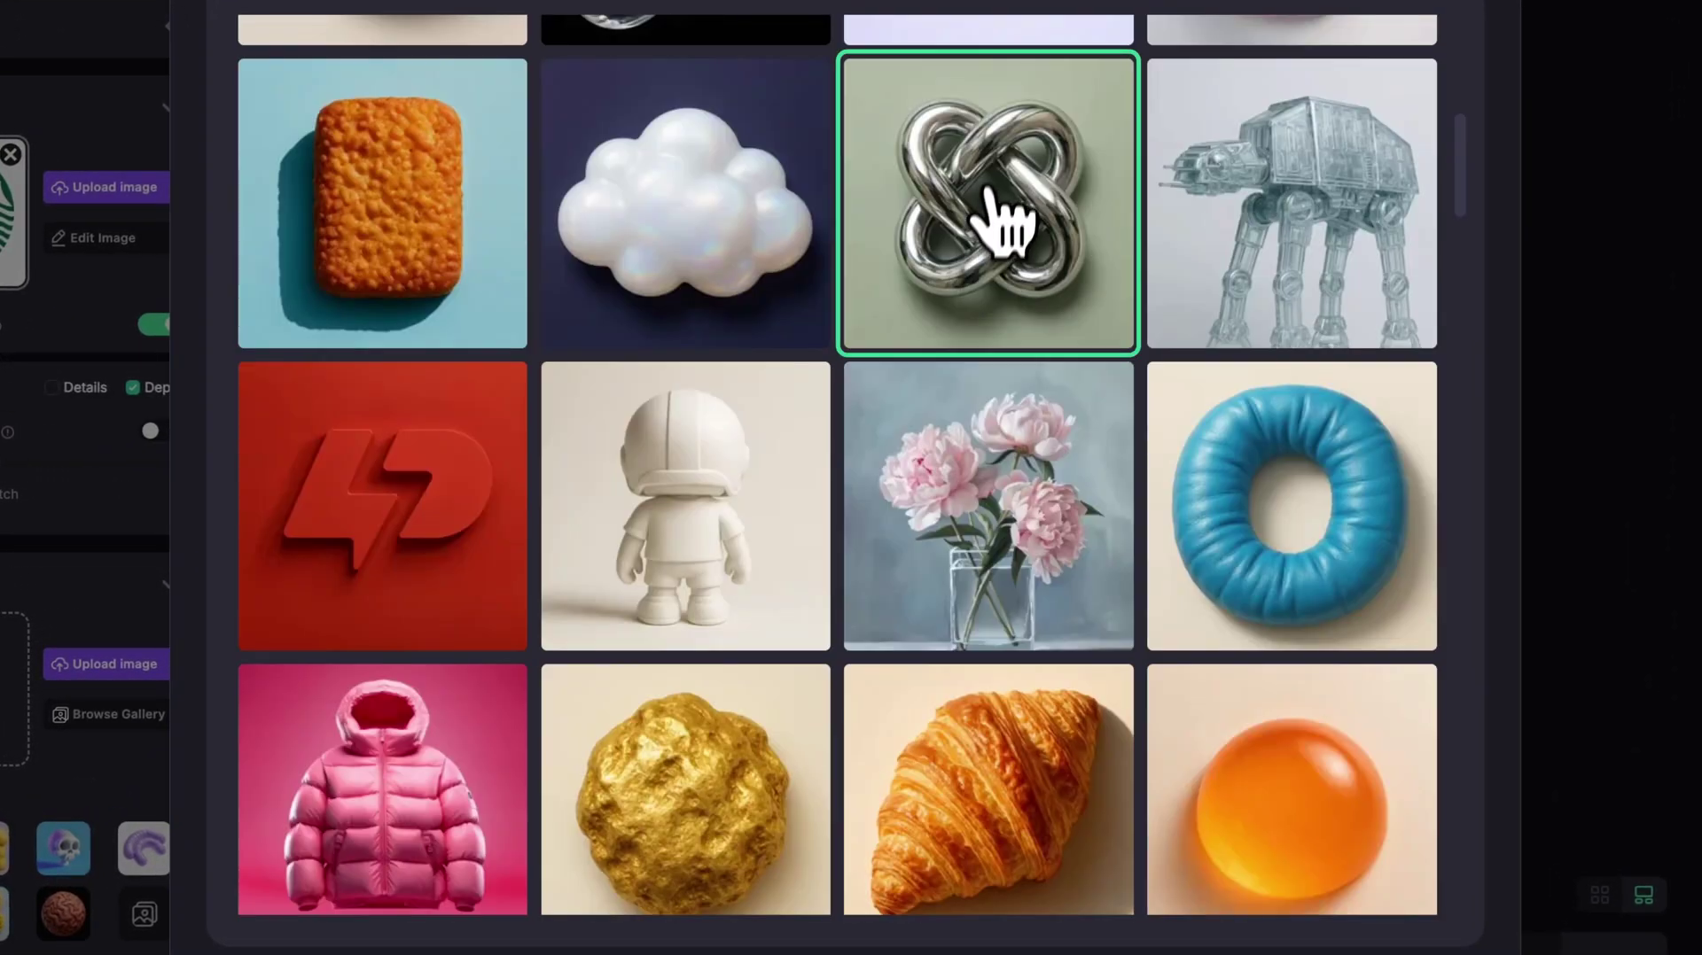
{"action": "scroll", "coordinate": [536, 348], "scroll_direction": "down", "scroll_amount": 5}
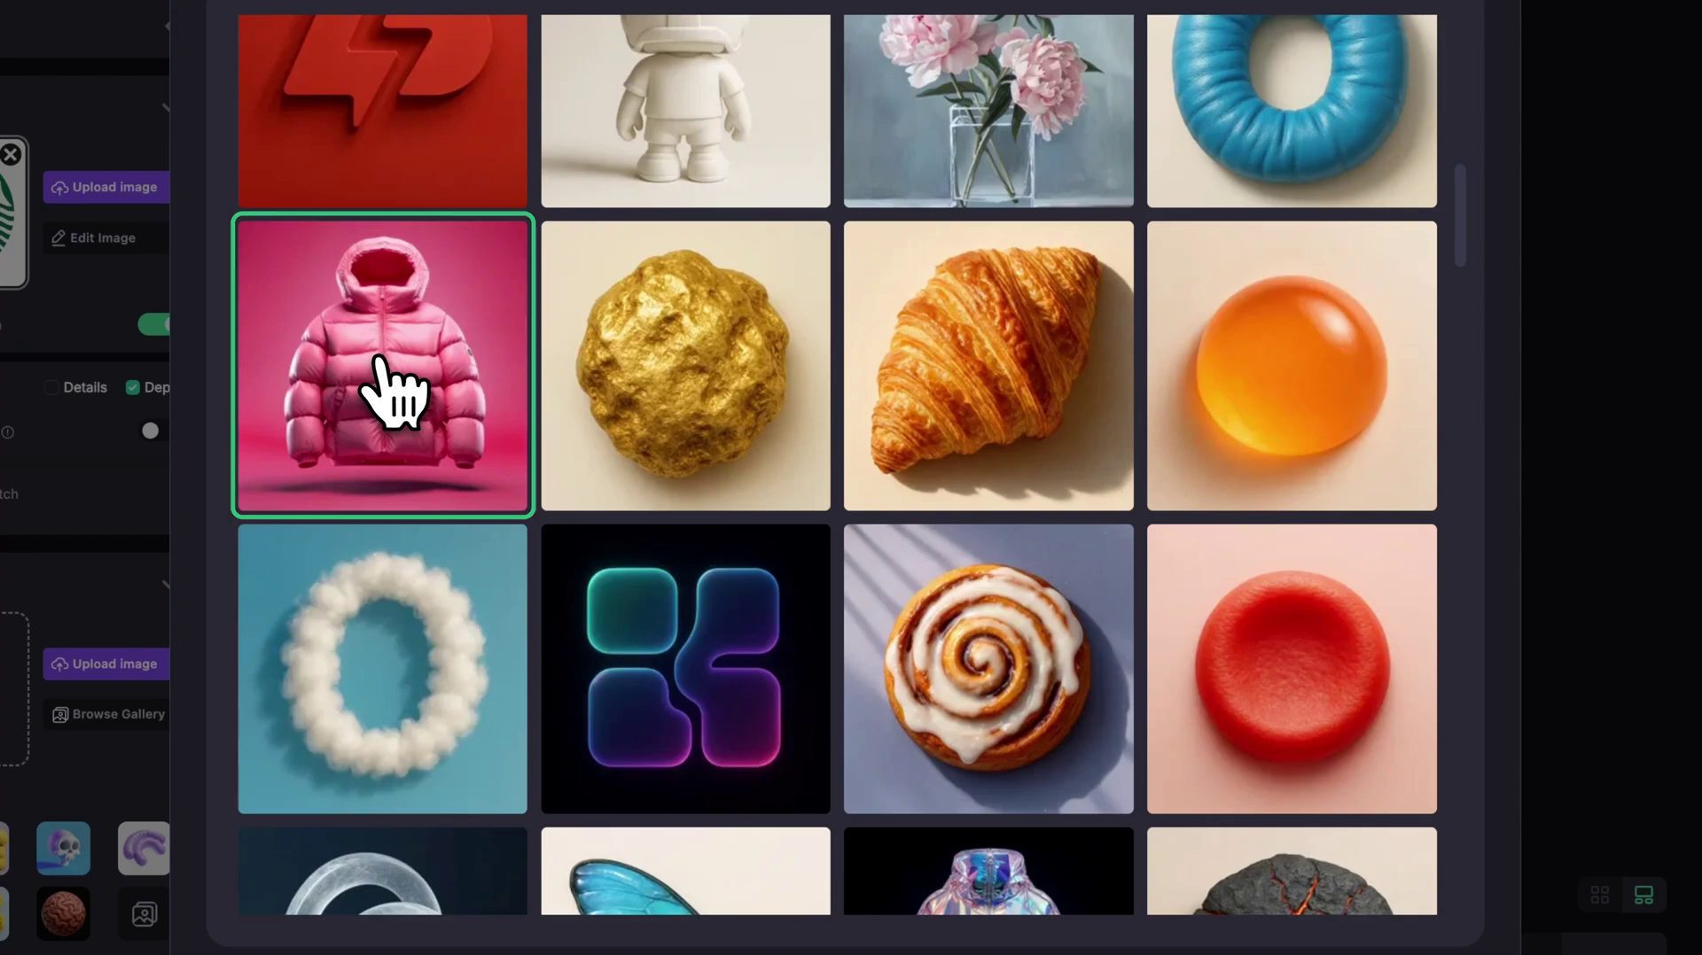
{"action": "scroll", "coordinate": [416, 443], "scroll_direction": "down", "scroll_amount": 10}
{"action": "scroll", "coordinate": [372, 486], "scroll_direction": "up", "scroll_amount": 1}
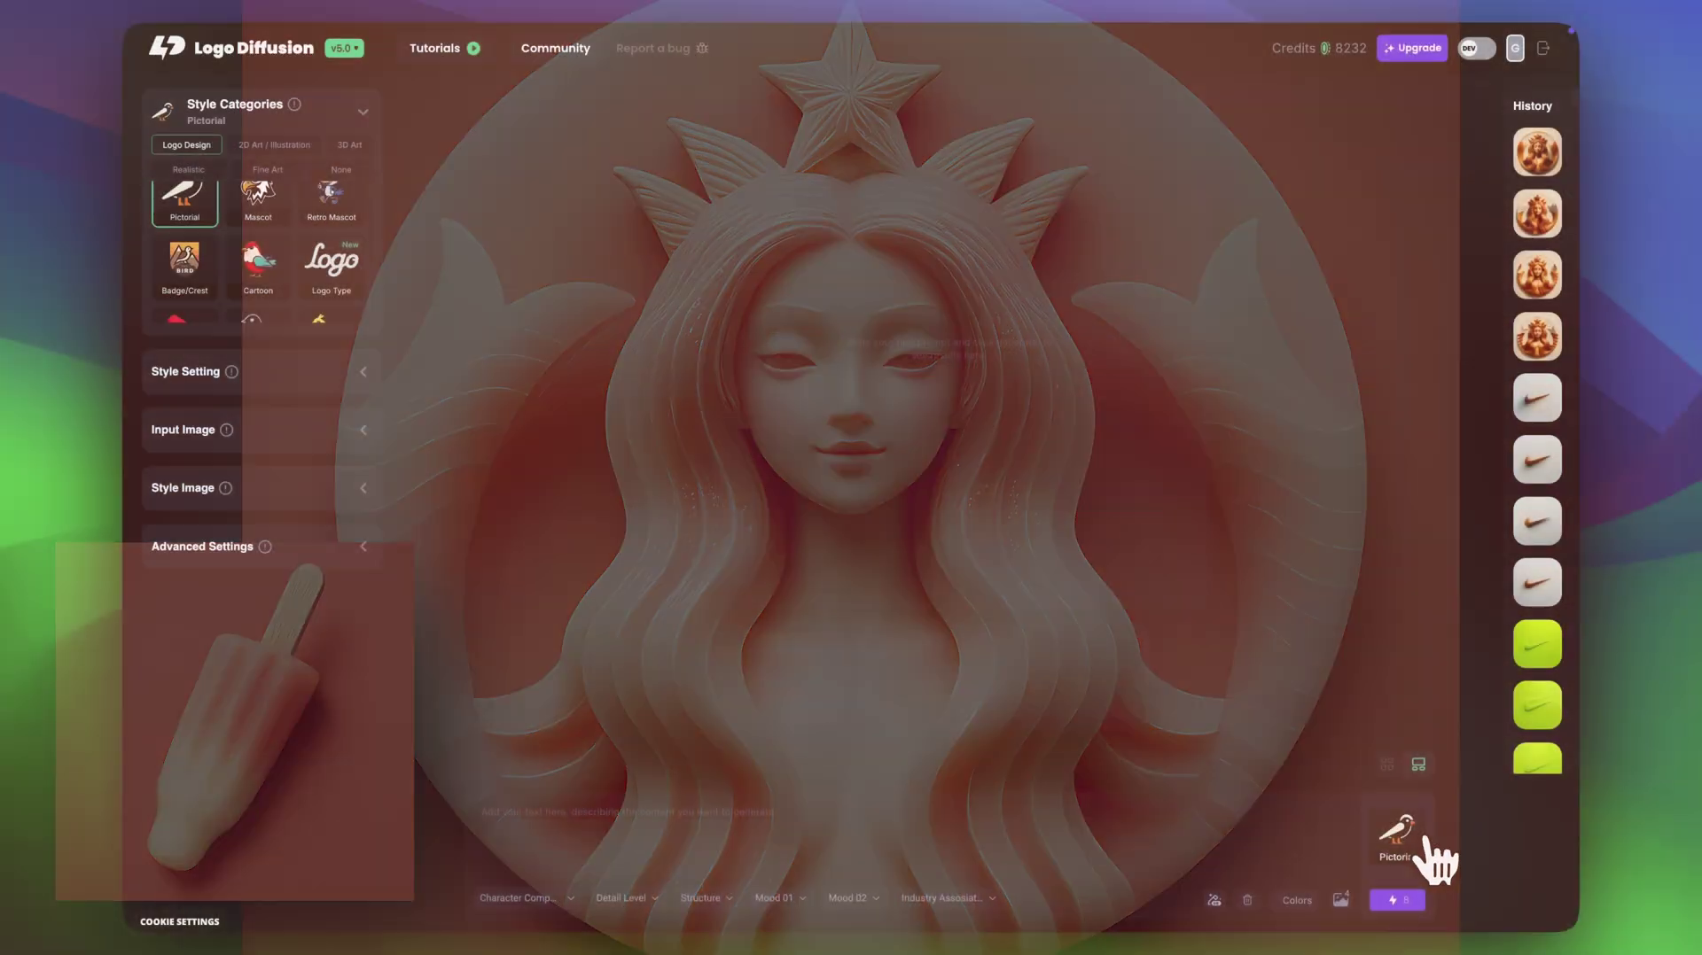
Switch the logo style to Badge/Crest and write the volleyball badge prompt
{"action": "left_click", "coordinate": [1429, 837]}
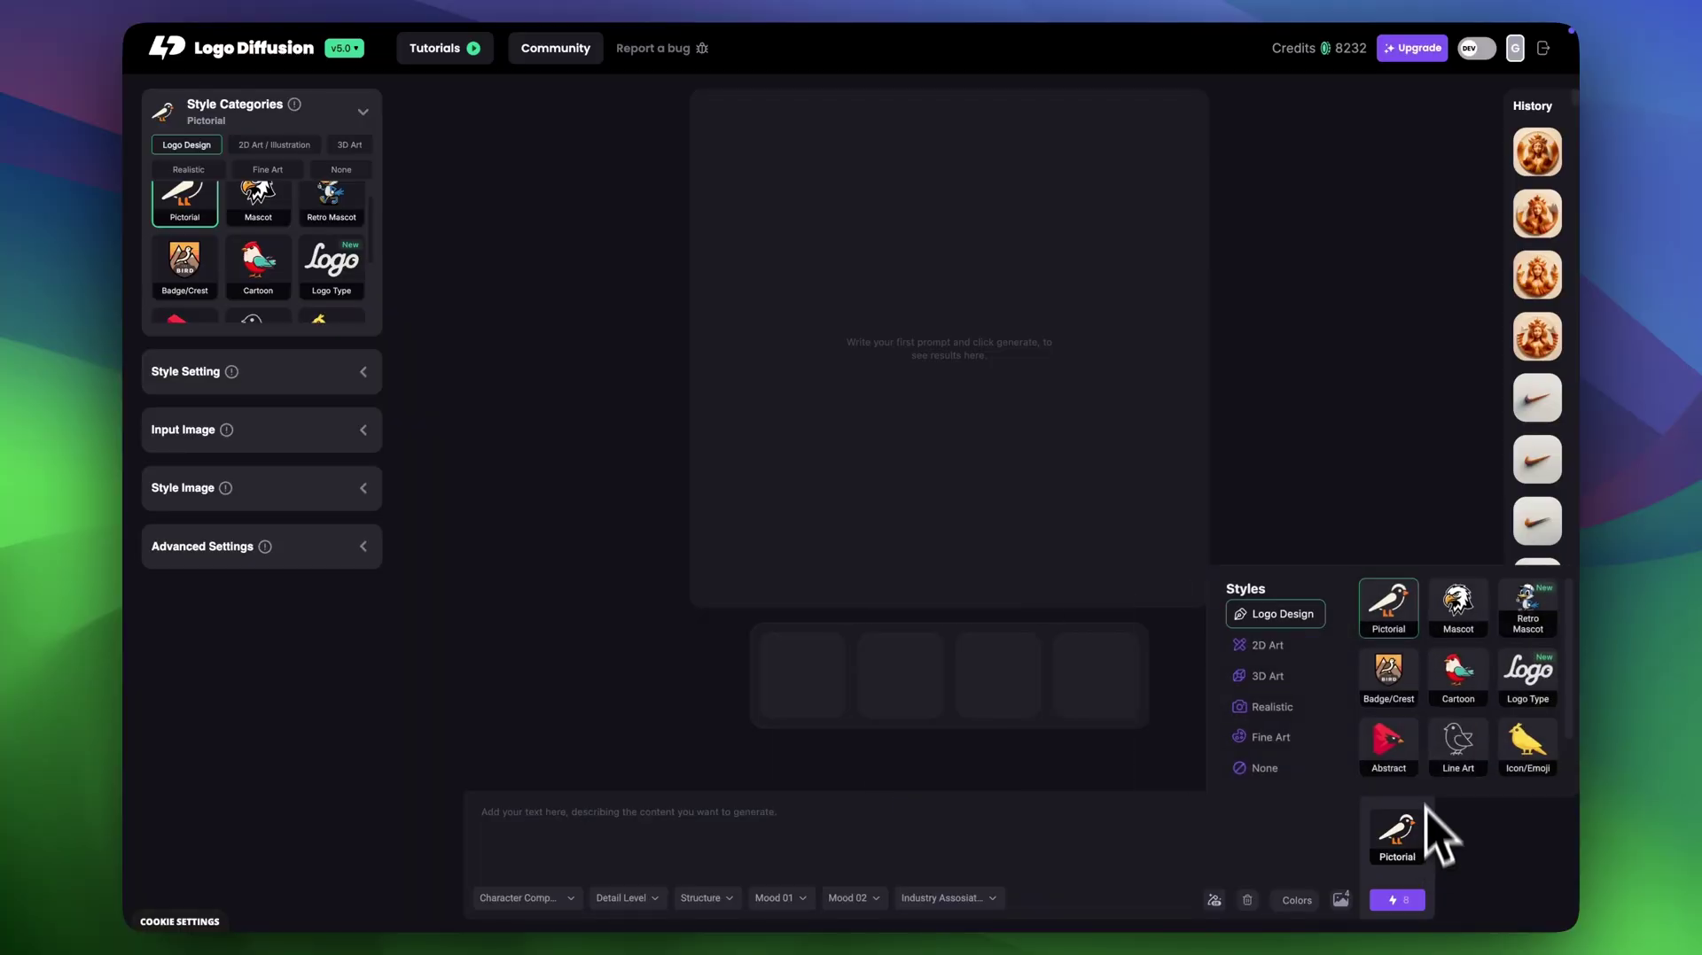
{"action": "left_click", "coordinate": [1405, 690]}
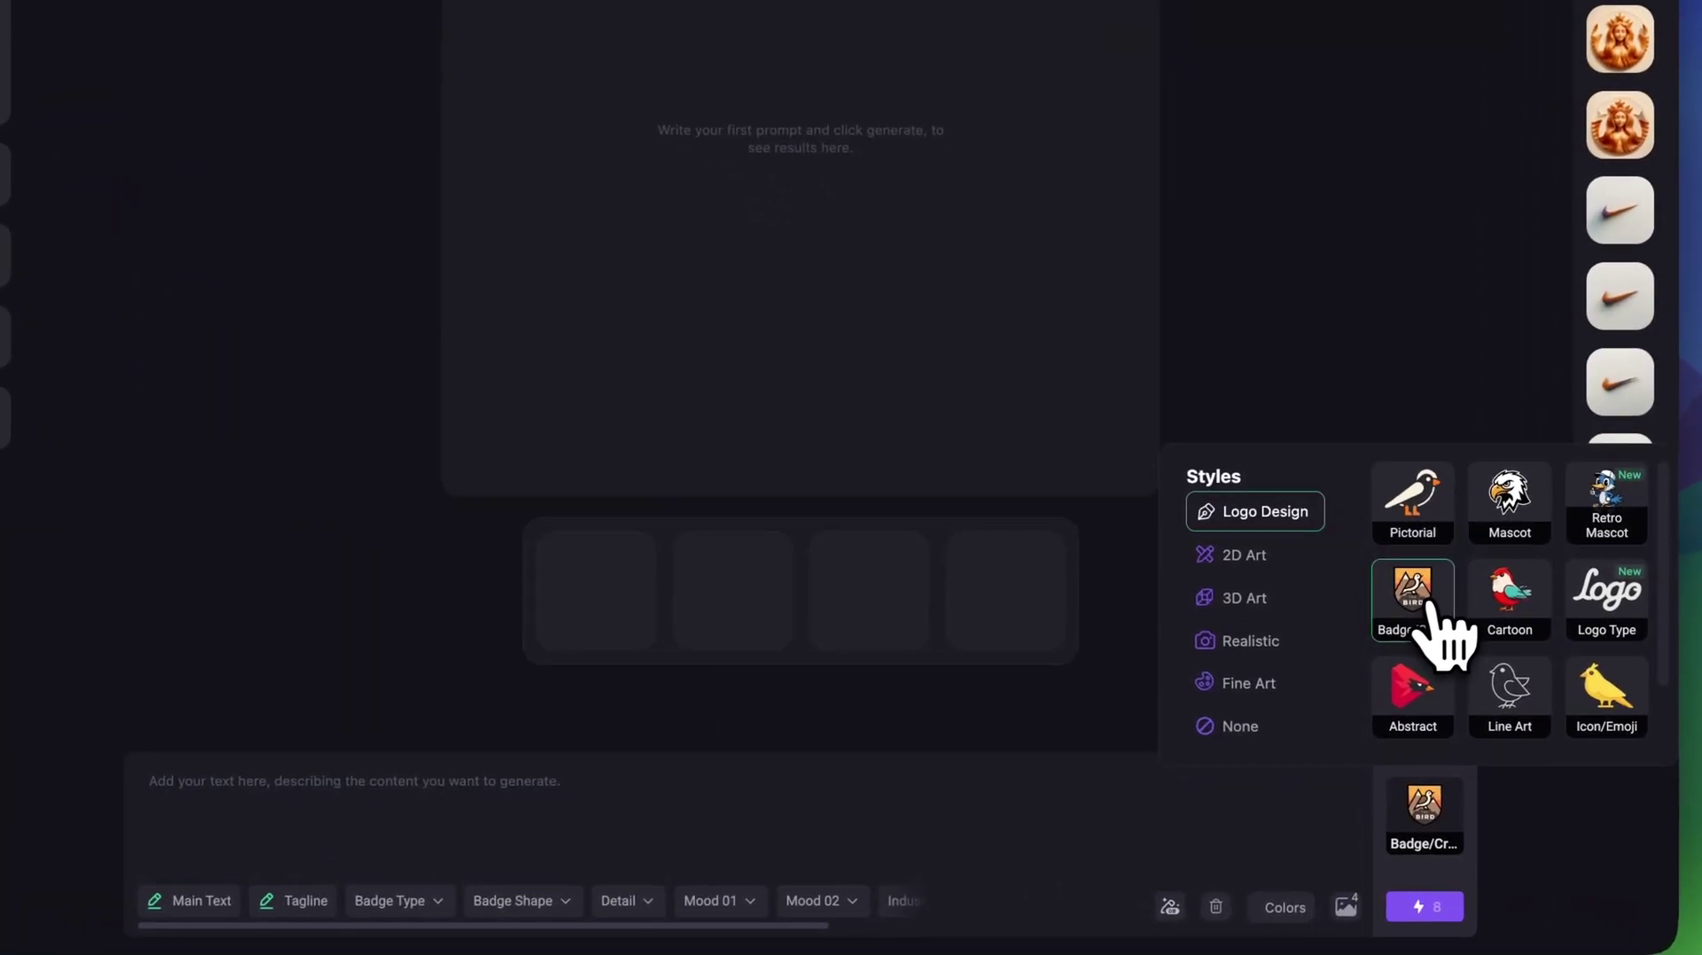
{"action": "left_click", "coordinate": [676, 817]}
{"action": "type", "text": "vd"}
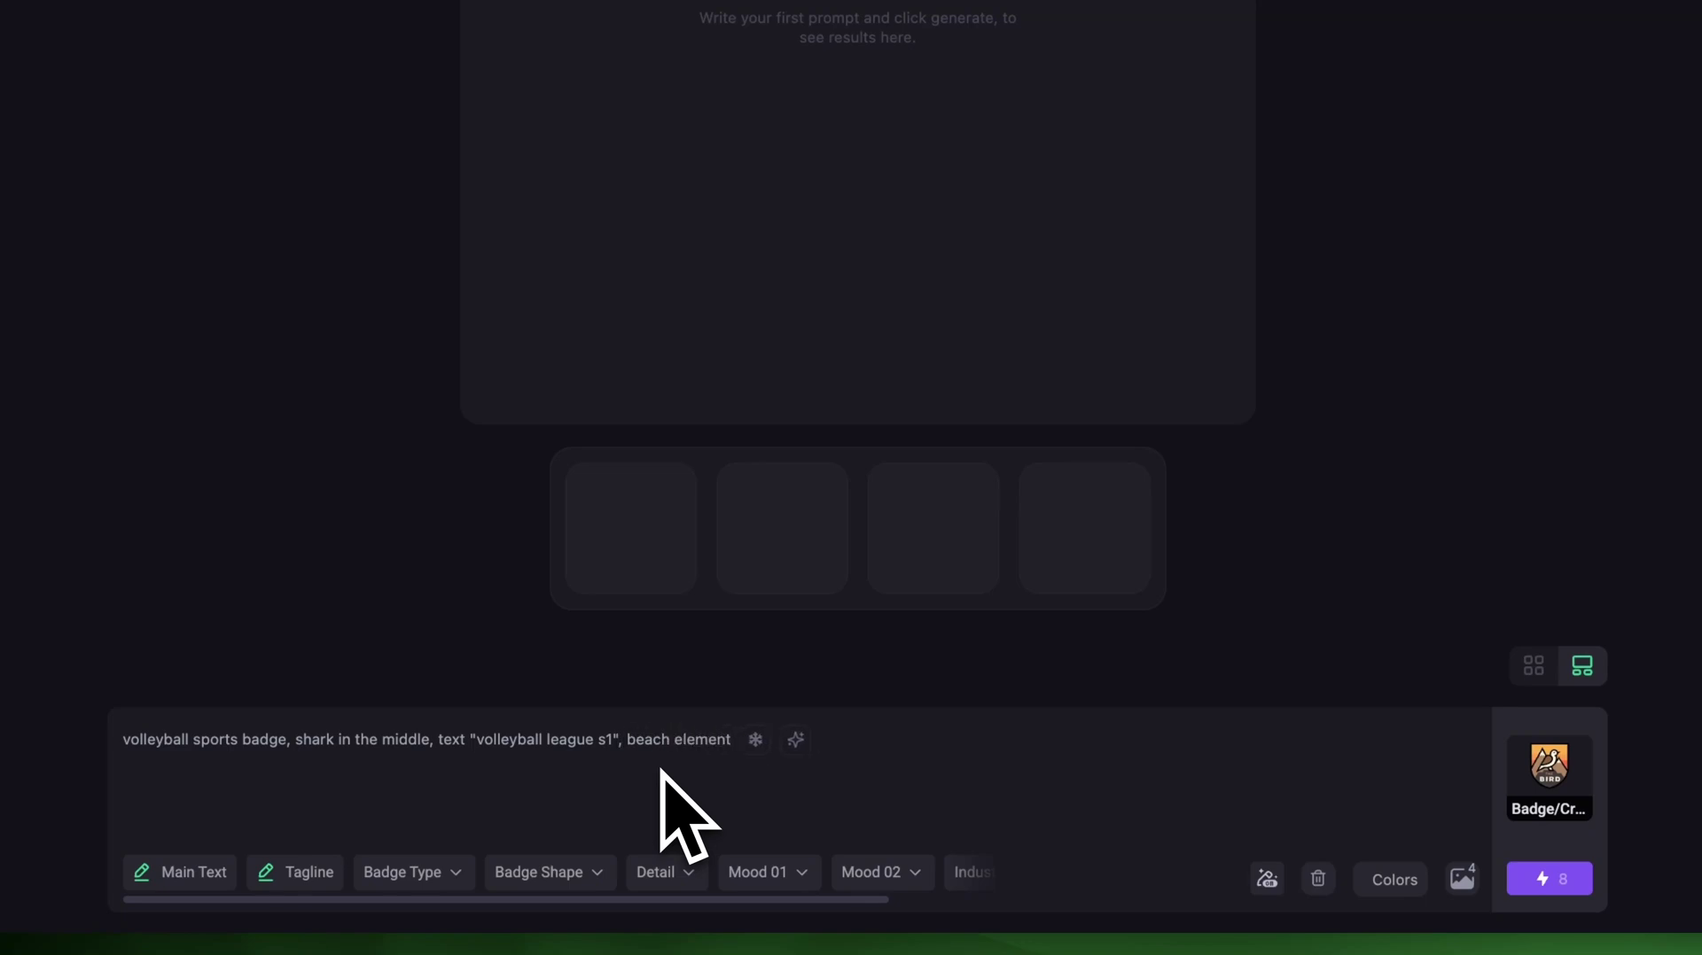
Enhance the shark volleyball 'Volleyball League S1' prompt and change its badge shape from Oval to Shield
{"action": "left_click", "coordinate": [802, 742]}
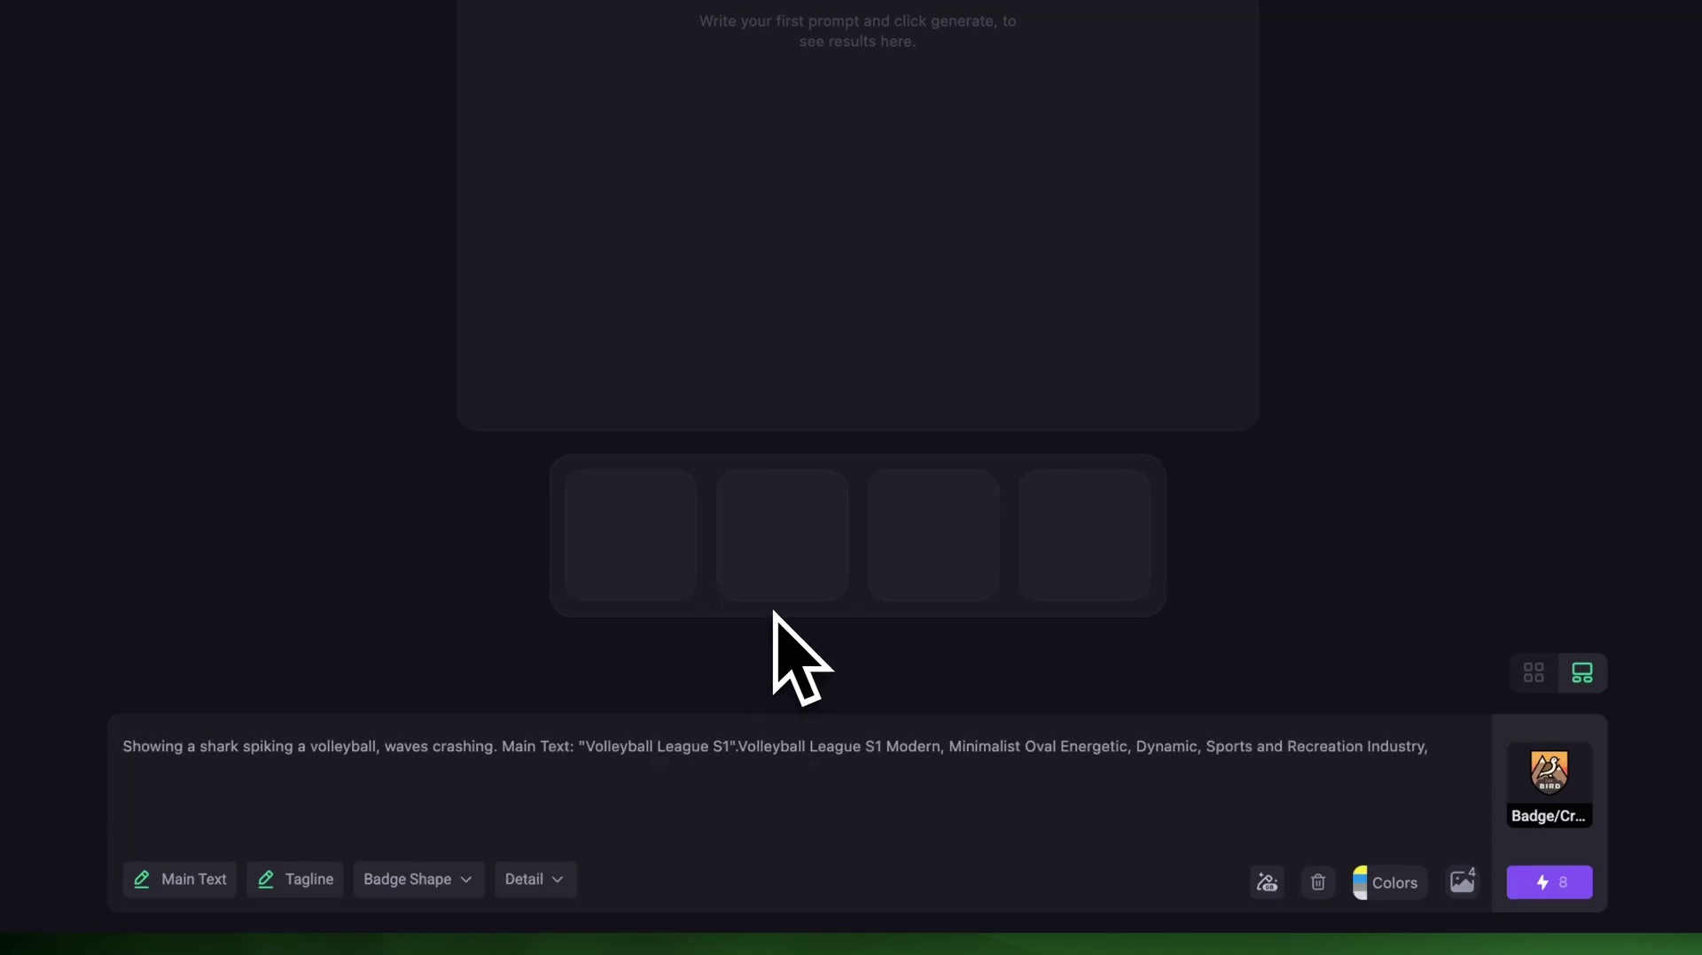
{"action": "left_click", "coordinate": [1105, 746]}
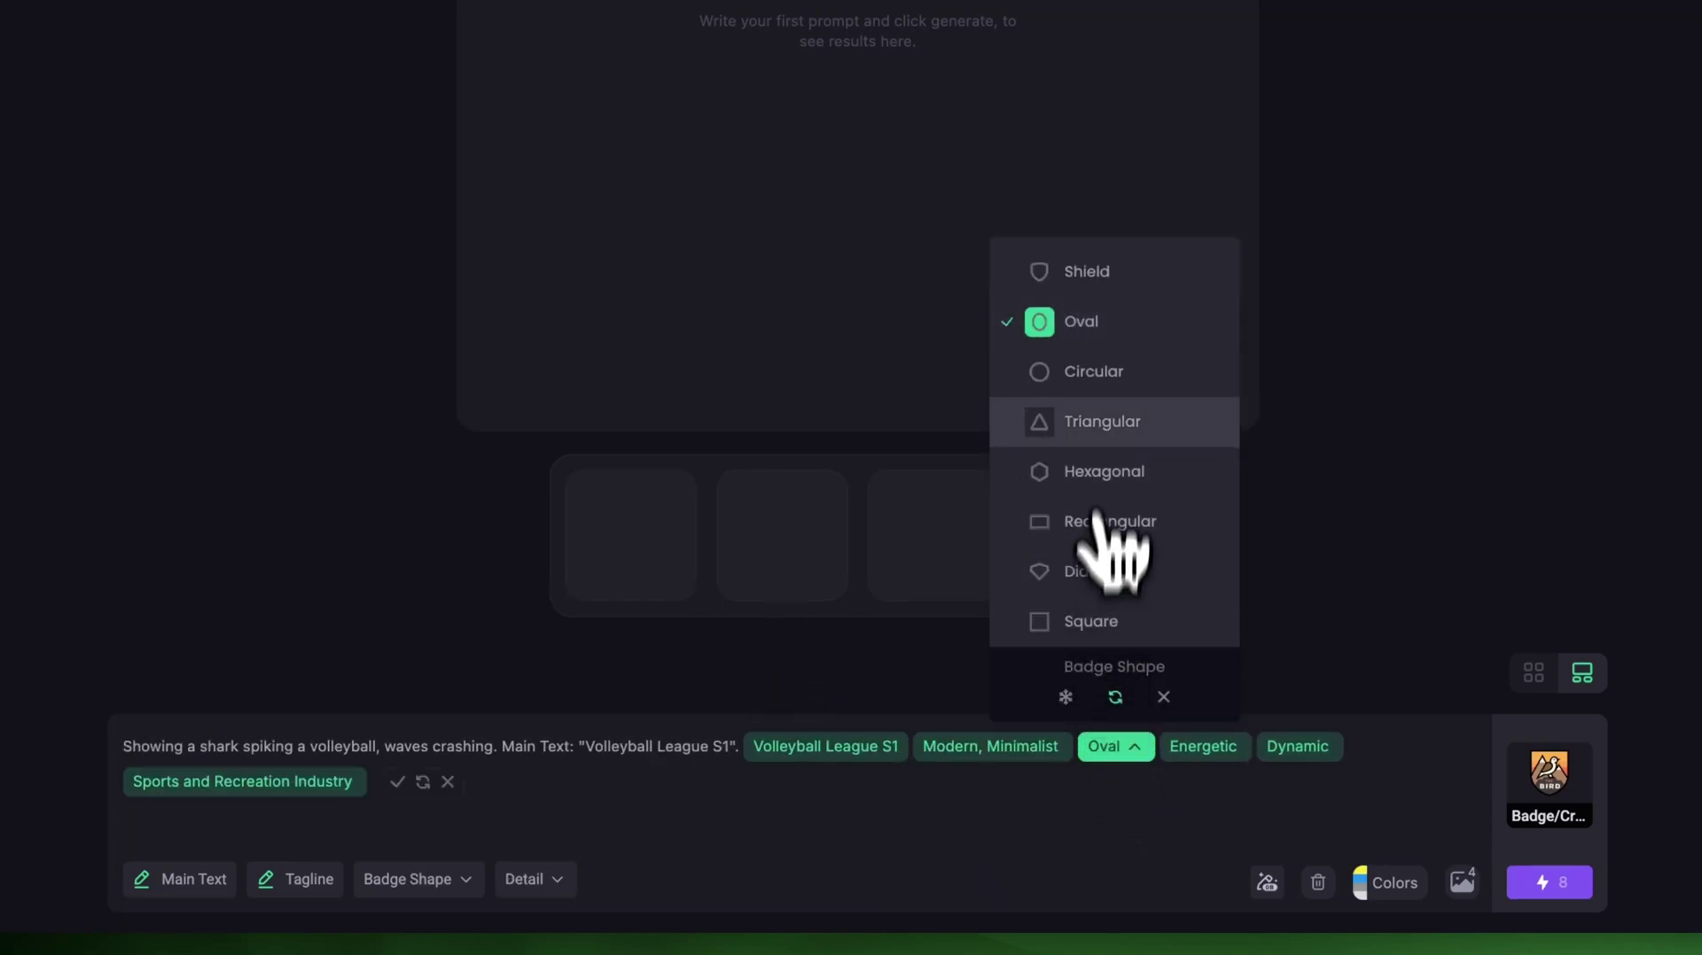
{"action": "left_click", "coordinate": [1115, 275]}
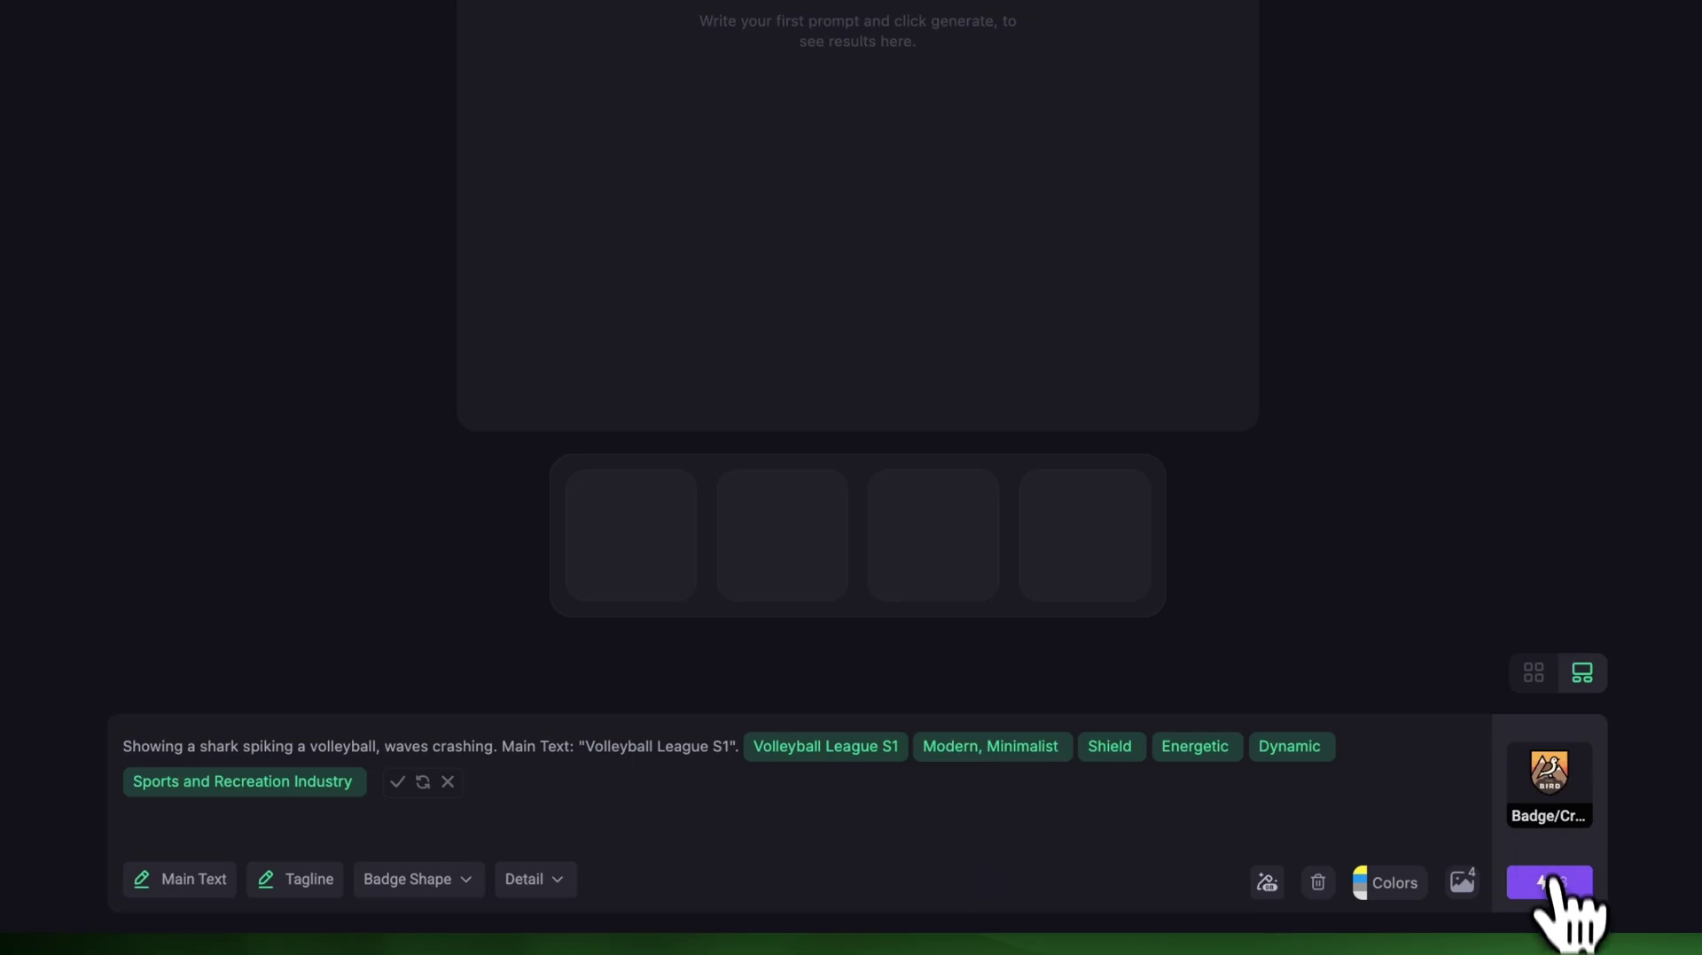
Generate the shield shark badges and preview the fourth, teal-background one large
{"action": "left_click", "coordinate": [1555, 895]}
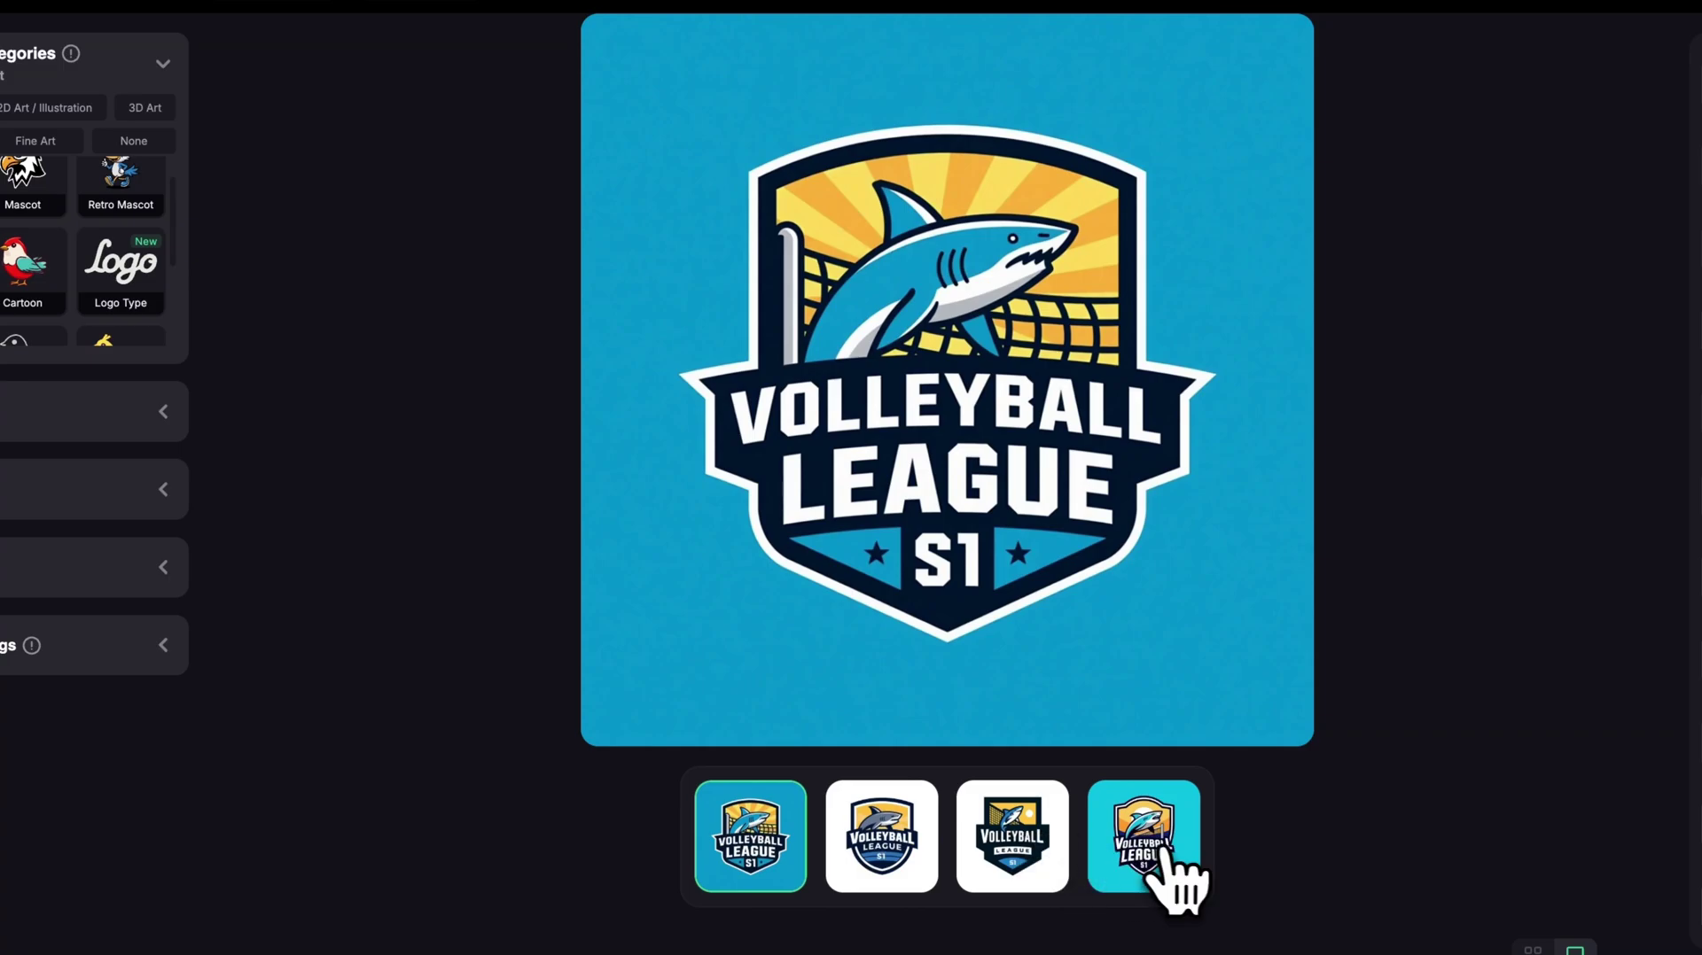
{"action": "left_click", "coordinate": [1165, 851]}
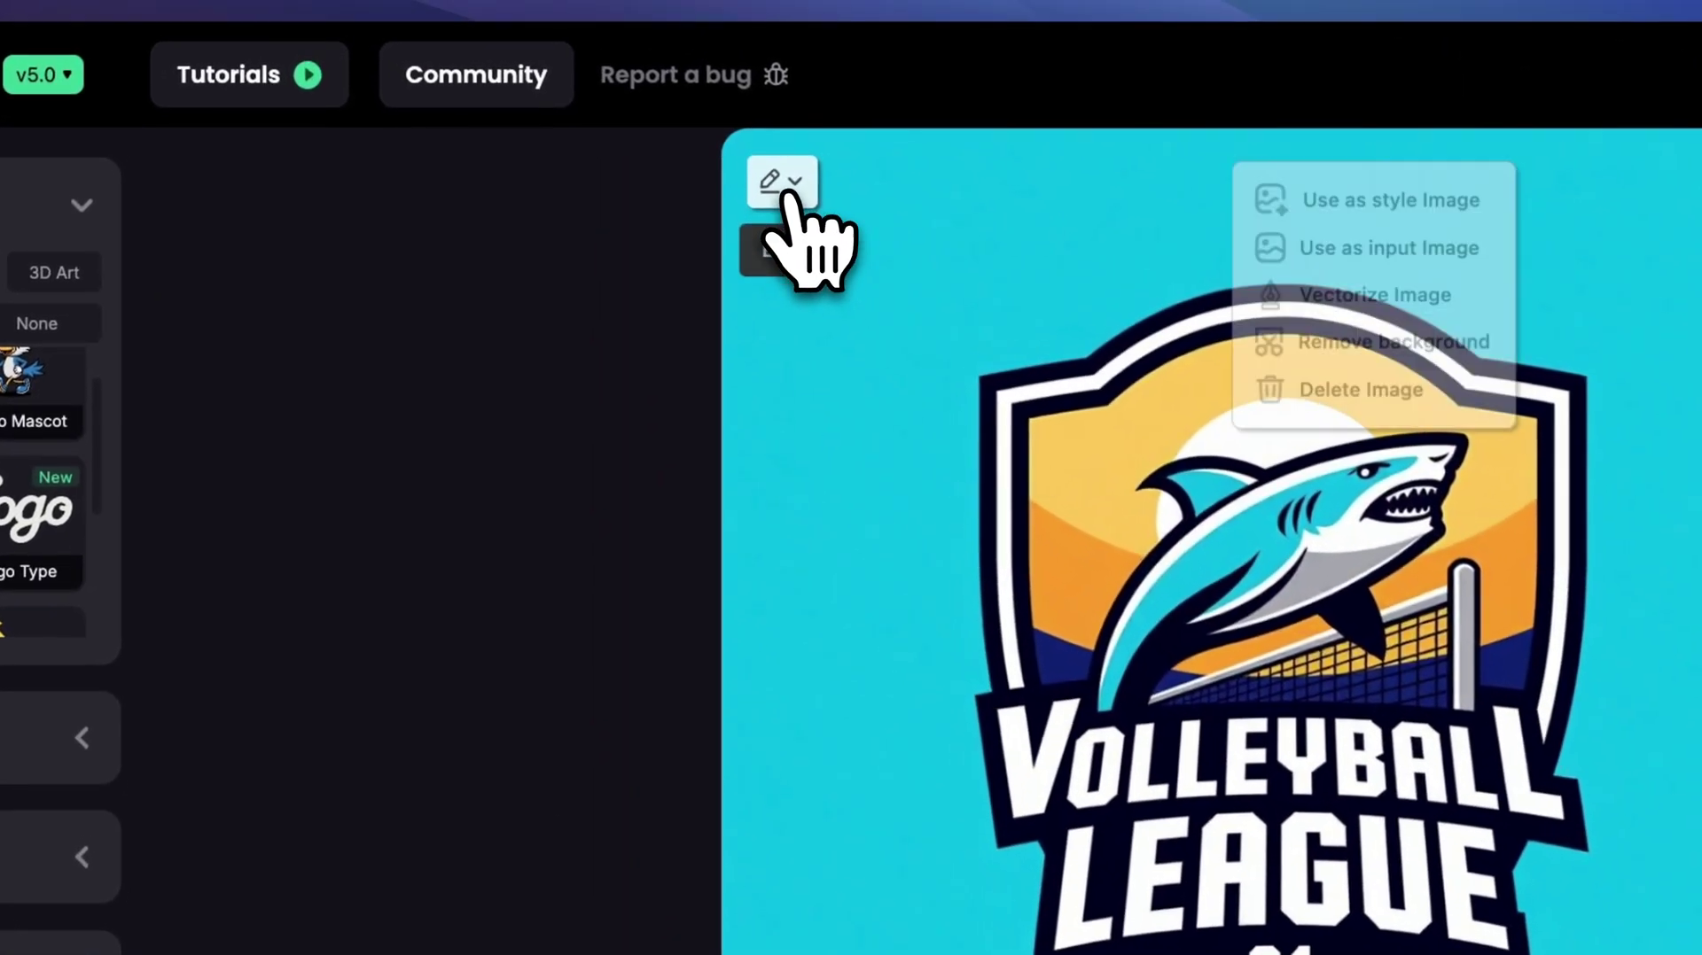
Use the teal shark badge as input image and Coconut.jpeg, cropped to the whole coconut, as style image
{"action": "left_click", "coordinate": [657, 79]}
{"action": "left_click", "coordinate": [838, 312]}
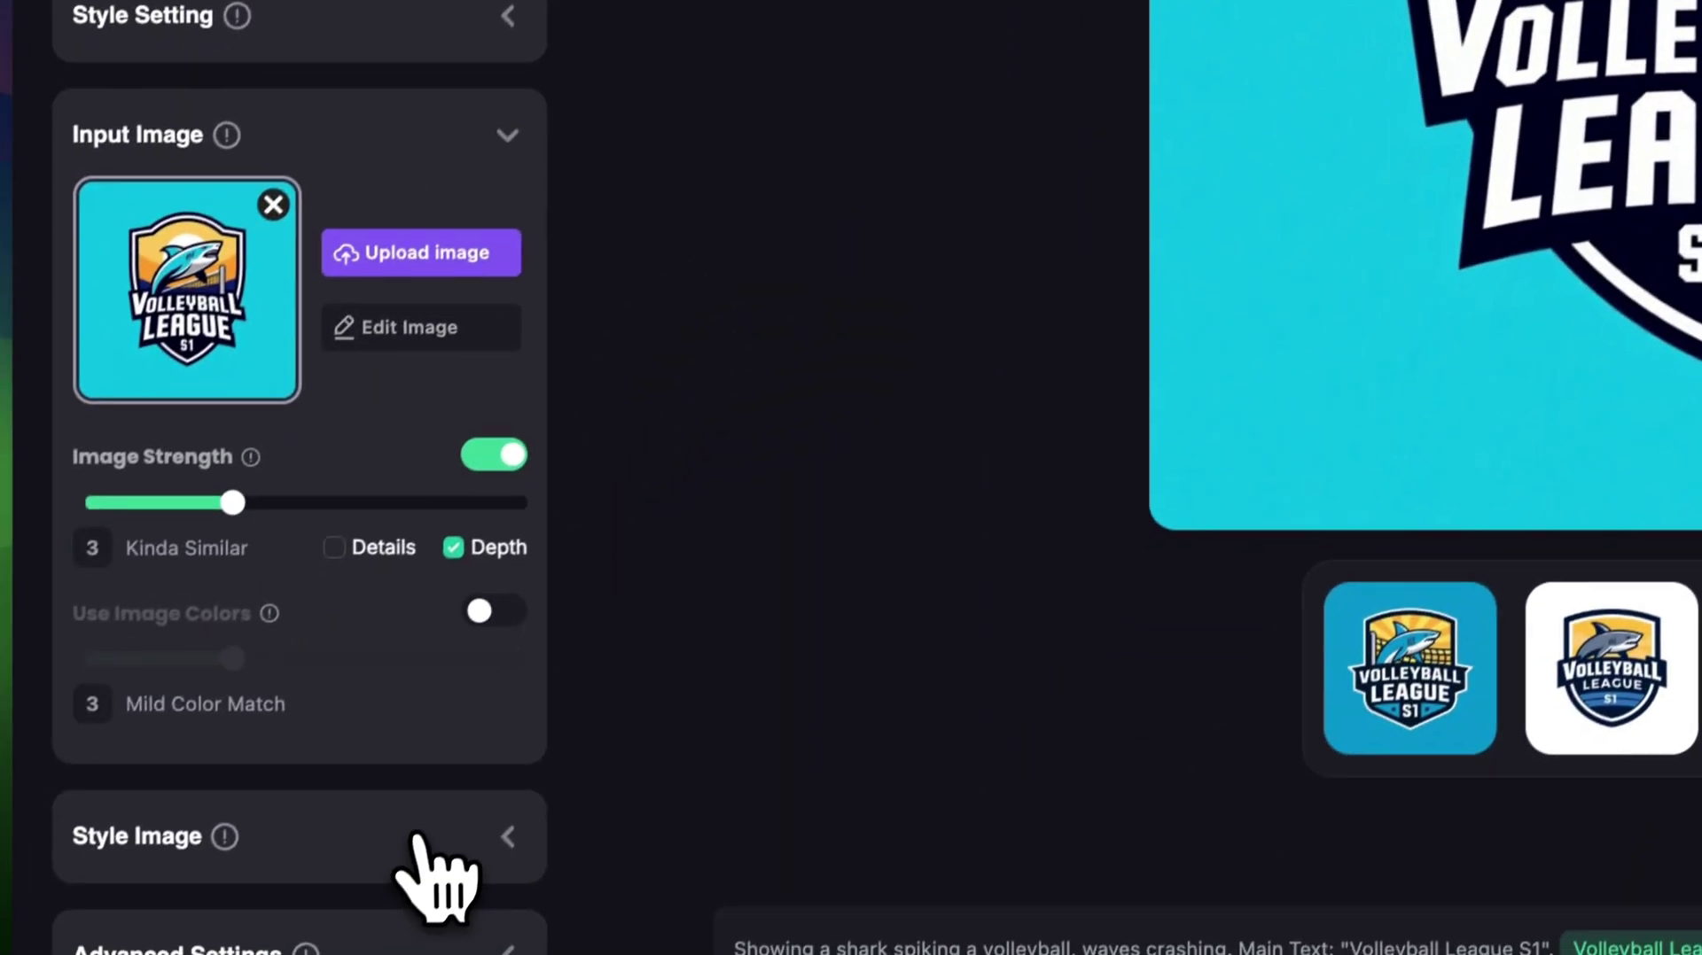
{"action": "left_click", "coordinate": [418, 880]}
{"action": "left_click", "coordinate": [429, 562]}
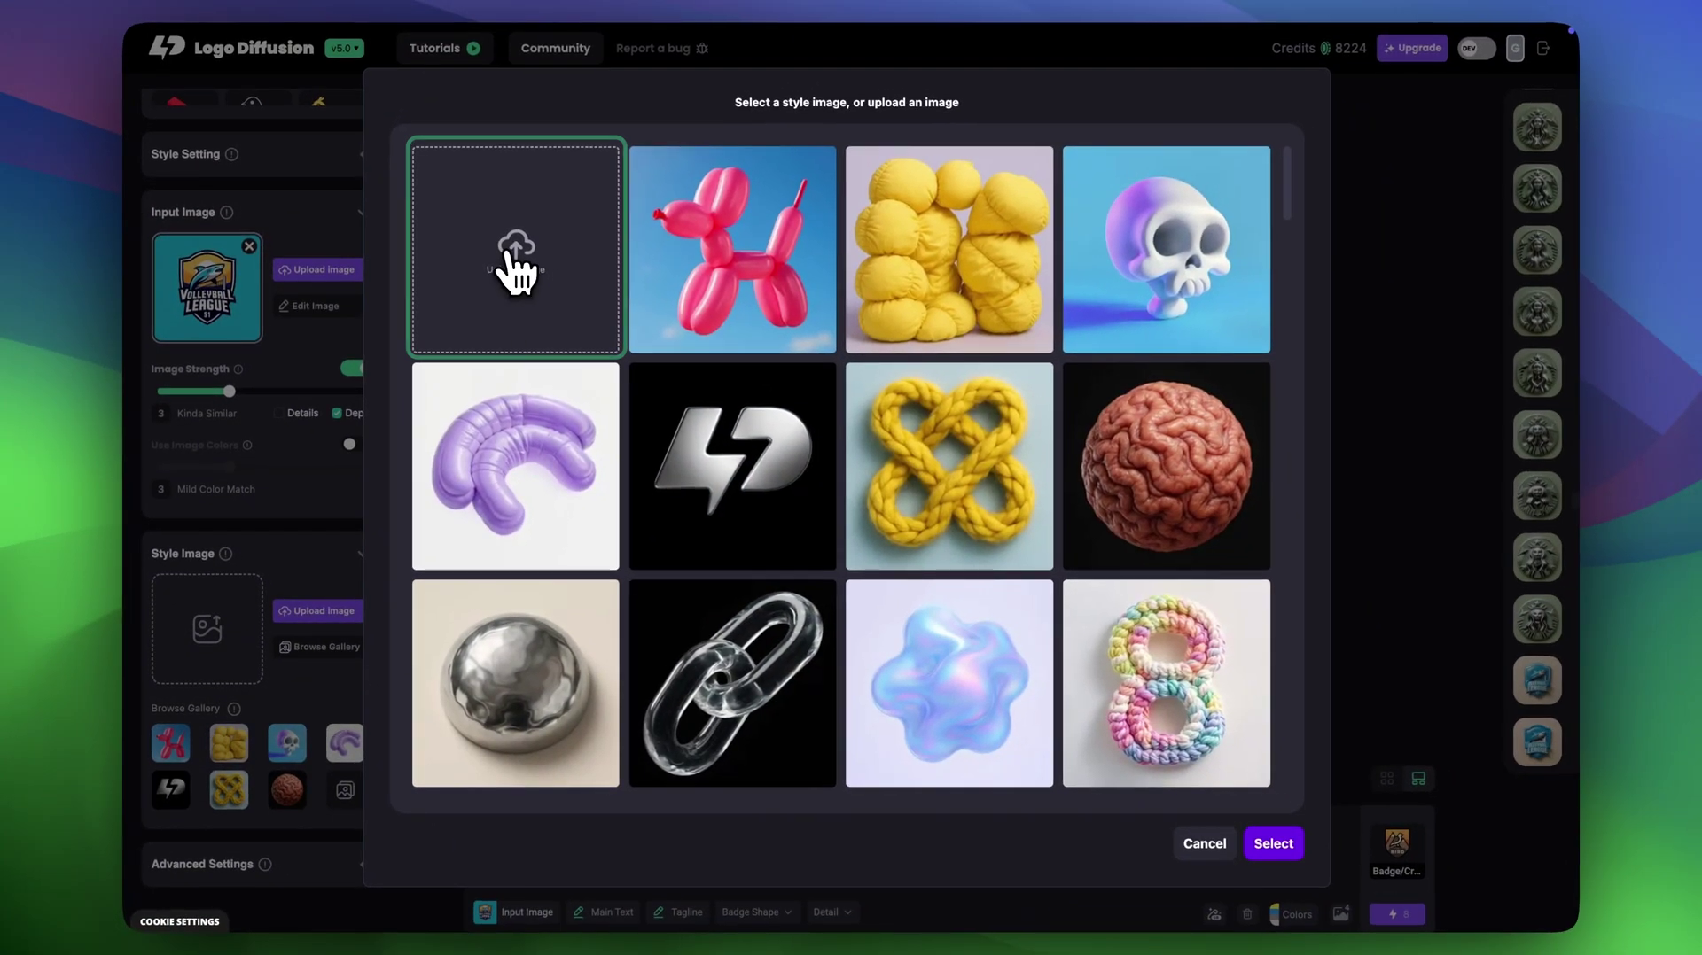
{"action": "left_click", "coordinate": [519, 262]}
{"action": "left_click", "coordinate": [1186, 674]}
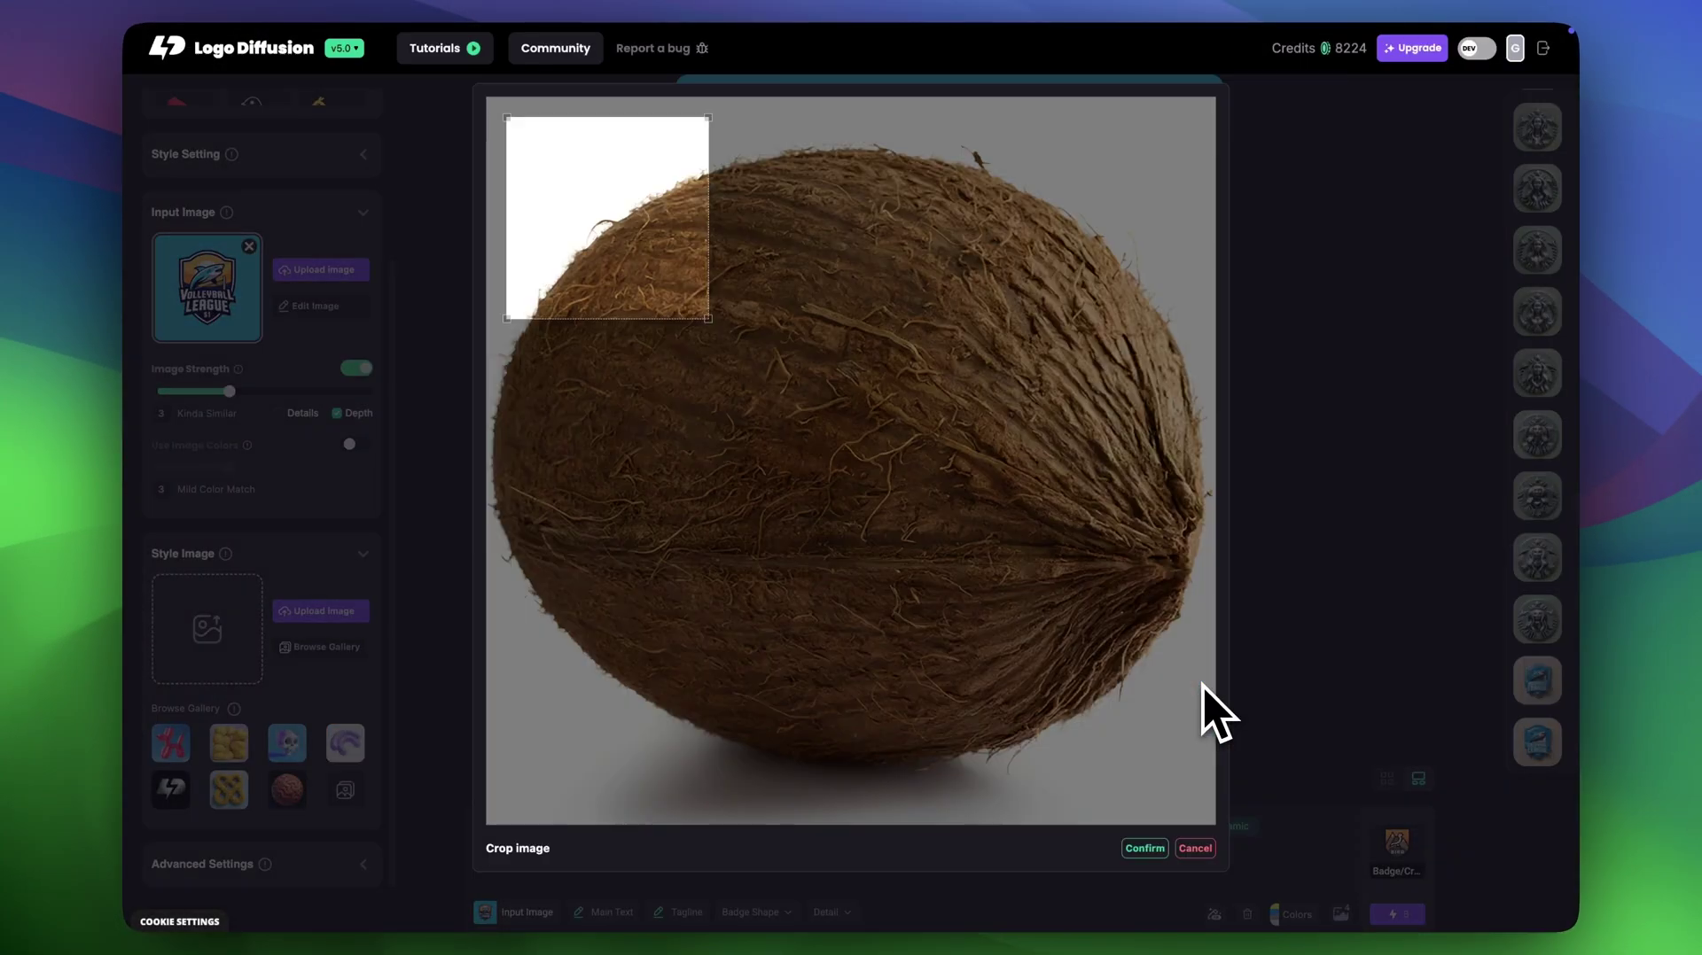
{"action": "left_click_drag", "start_coordinate": [699, 311], "coordinate": [1329, 885]}
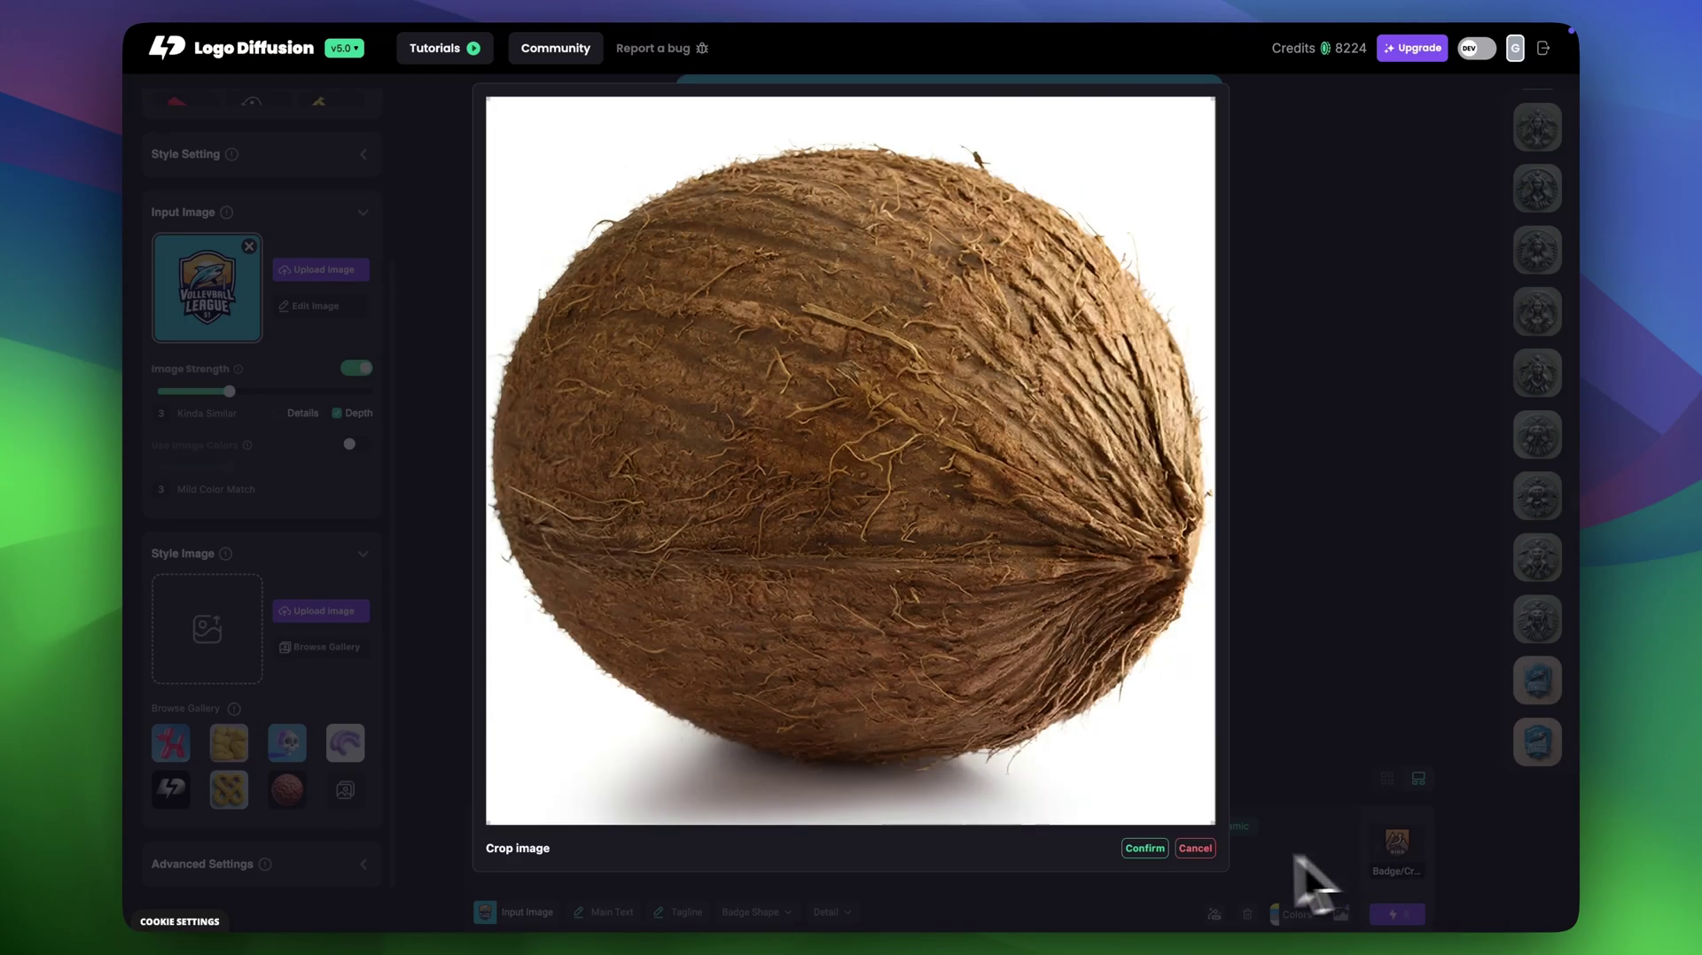
{"action": "left_click", "coordinate": [1152, 850]}
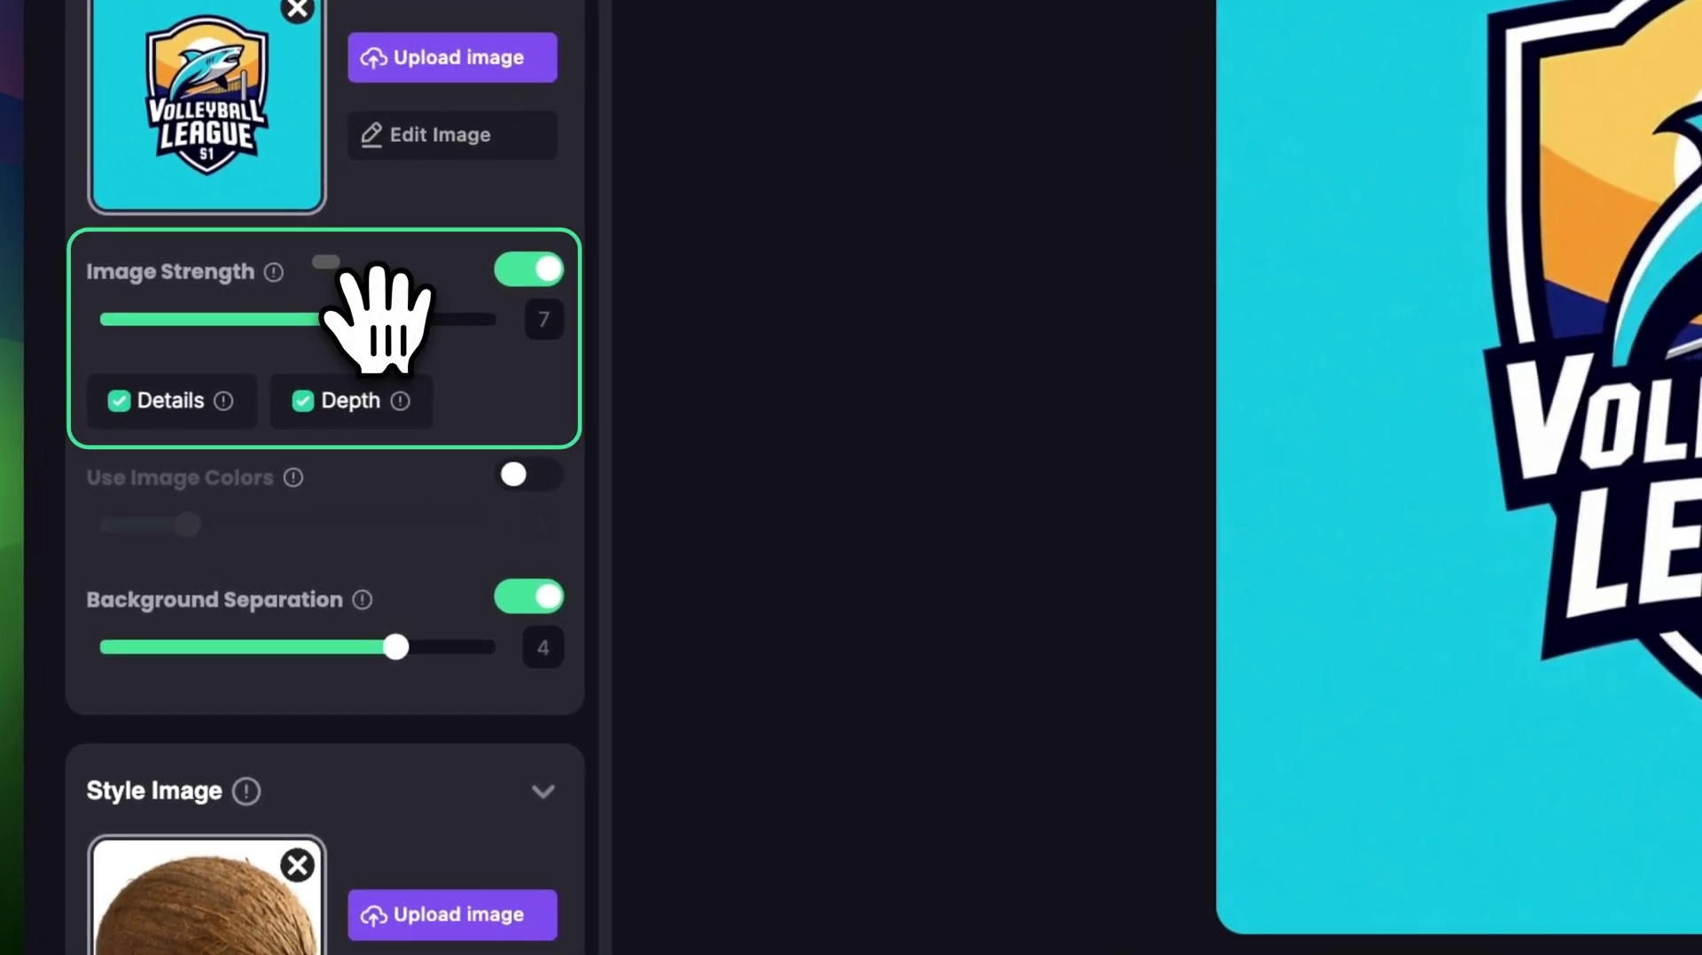
Keep Image Strength 7, try then disable Use Image Colors, and set Background Separation to 5
{"action": "mouse_move", "coordinate": [365, 320]}
{"action": "left_mouse_down"}
{"action": "mouse_move", "coordinate": [320, 320]}
{"action": "mouse_move", "coordinate": [432, 323]}
{"action": "mouse_move", "coordinate": [362, 330]}
{"action": "left_mouse_up"}
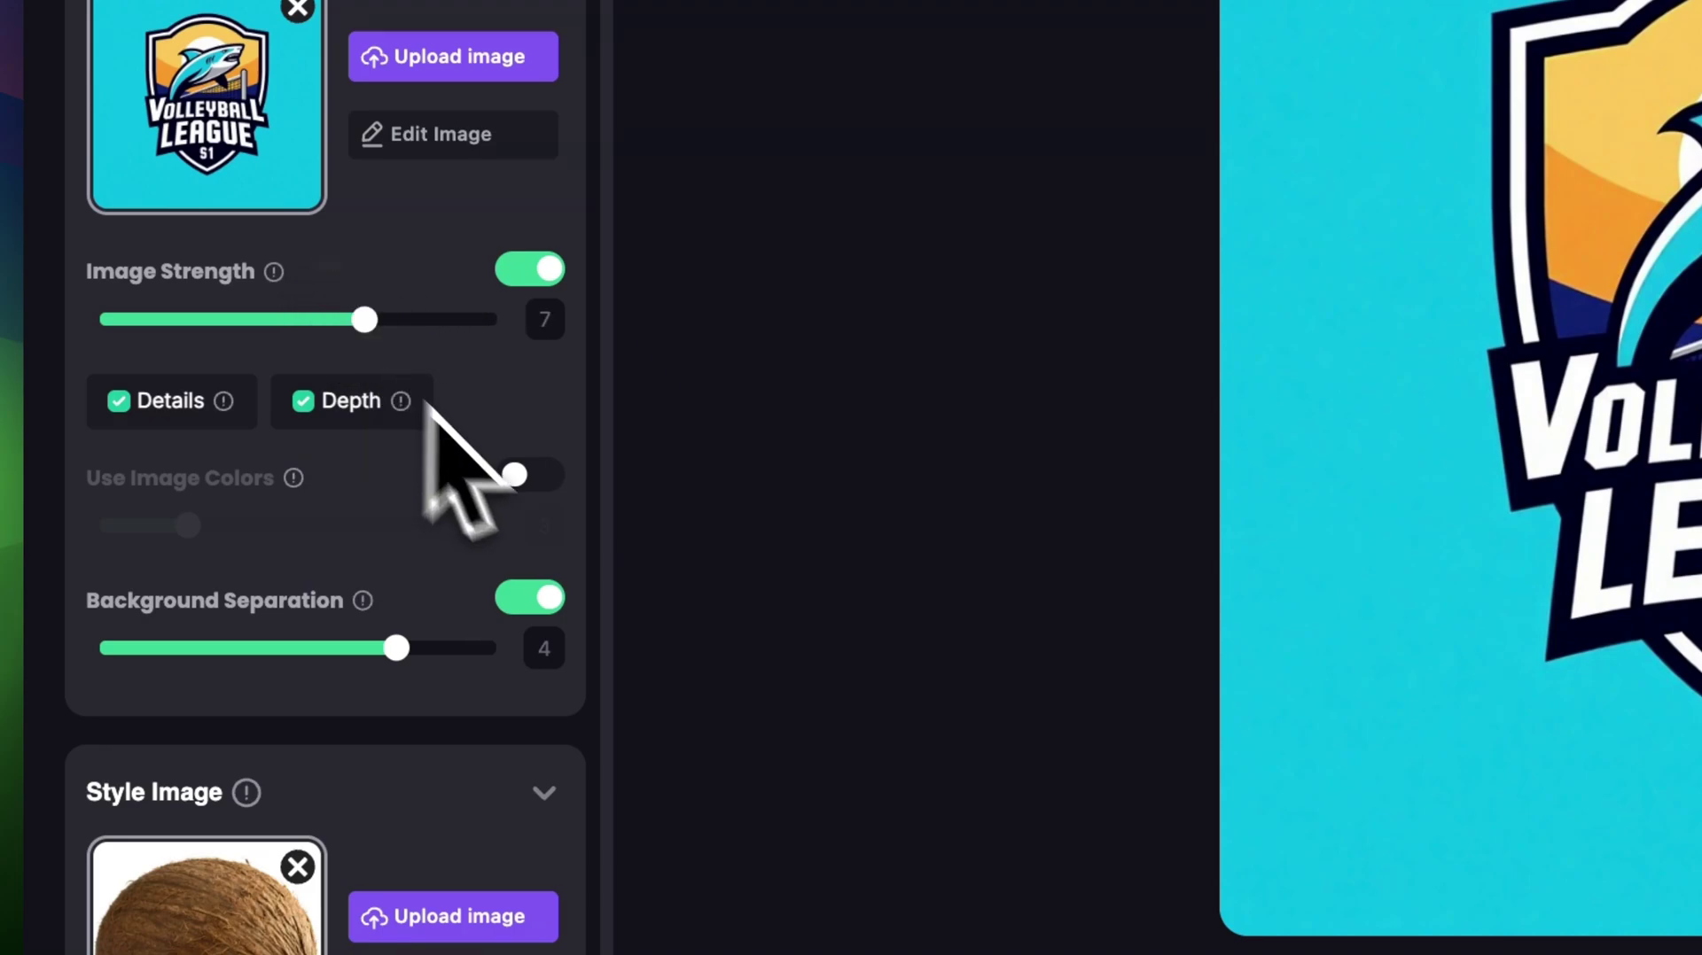
{"action": "left_click", "coordinate": [539, 479]}
{"action": "left_click", "coordinate": [539, 477]}
{"action": "left_click", "coordinate": [539, 477]}
{"action": "mouse_move", "coordinate": [197, 528]}
{"action": "left_mouse_down"}
{"action": "mouse_move", "coordinate": [331, 530]}
{"action": "mouse_move", "coordinate": [188, 525]}
{"action": "left_mouse_up"}
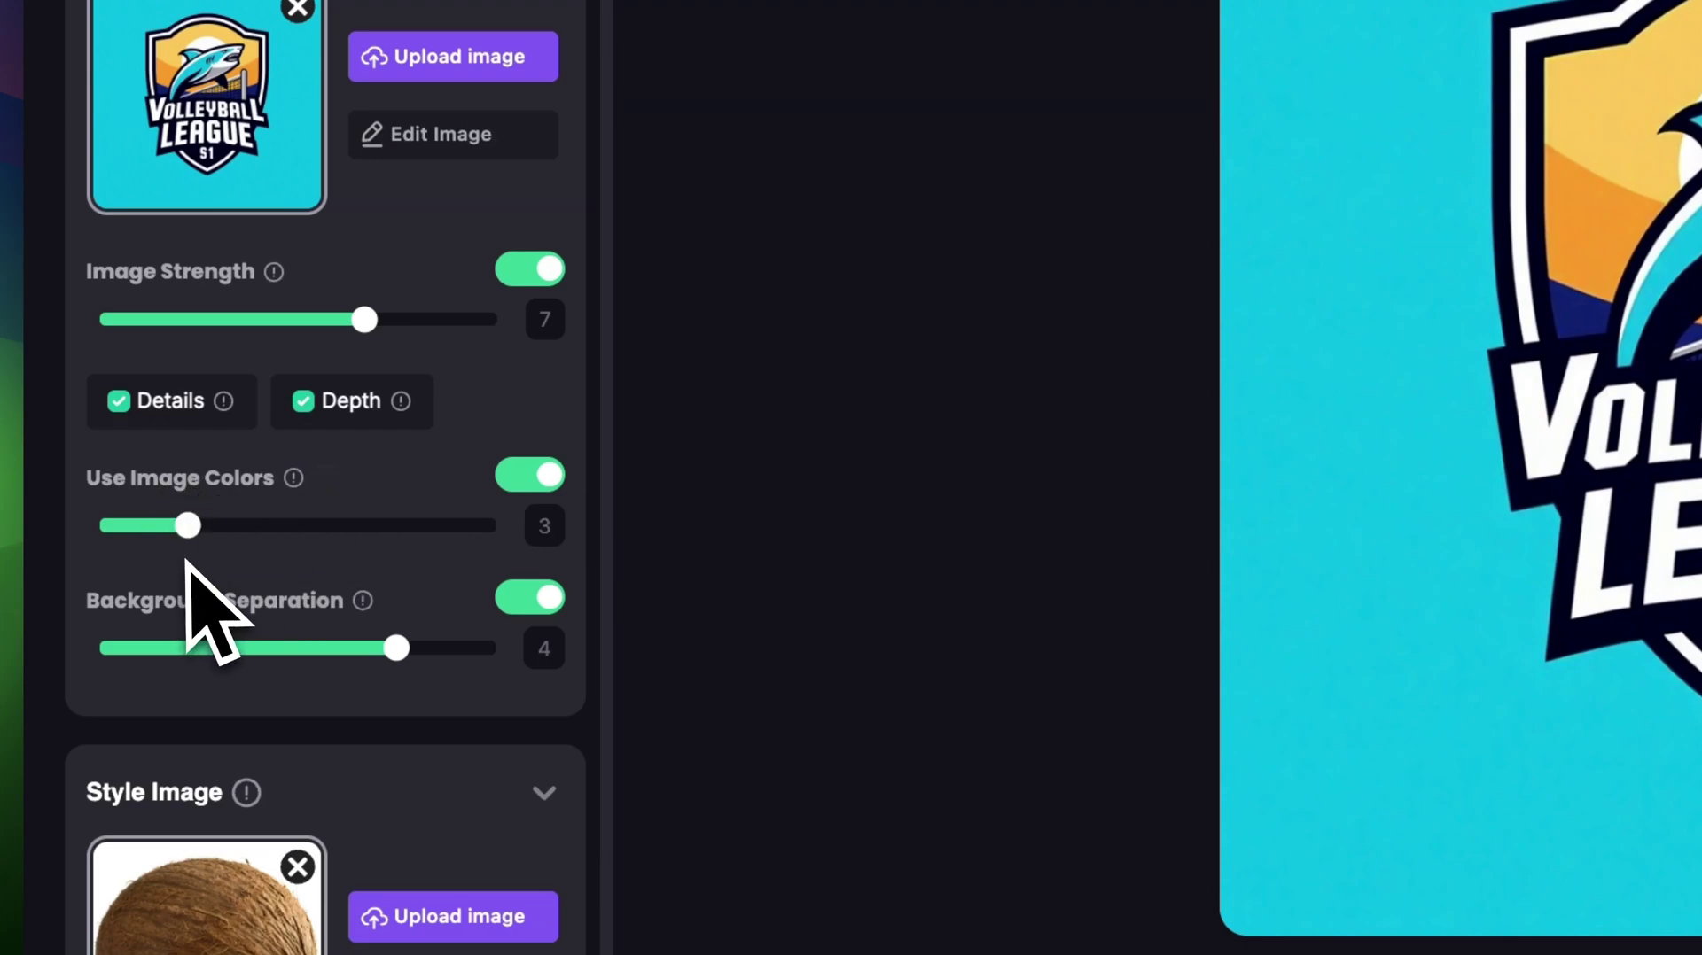
{"action": "left_click", "coordinate": [523, 481]}
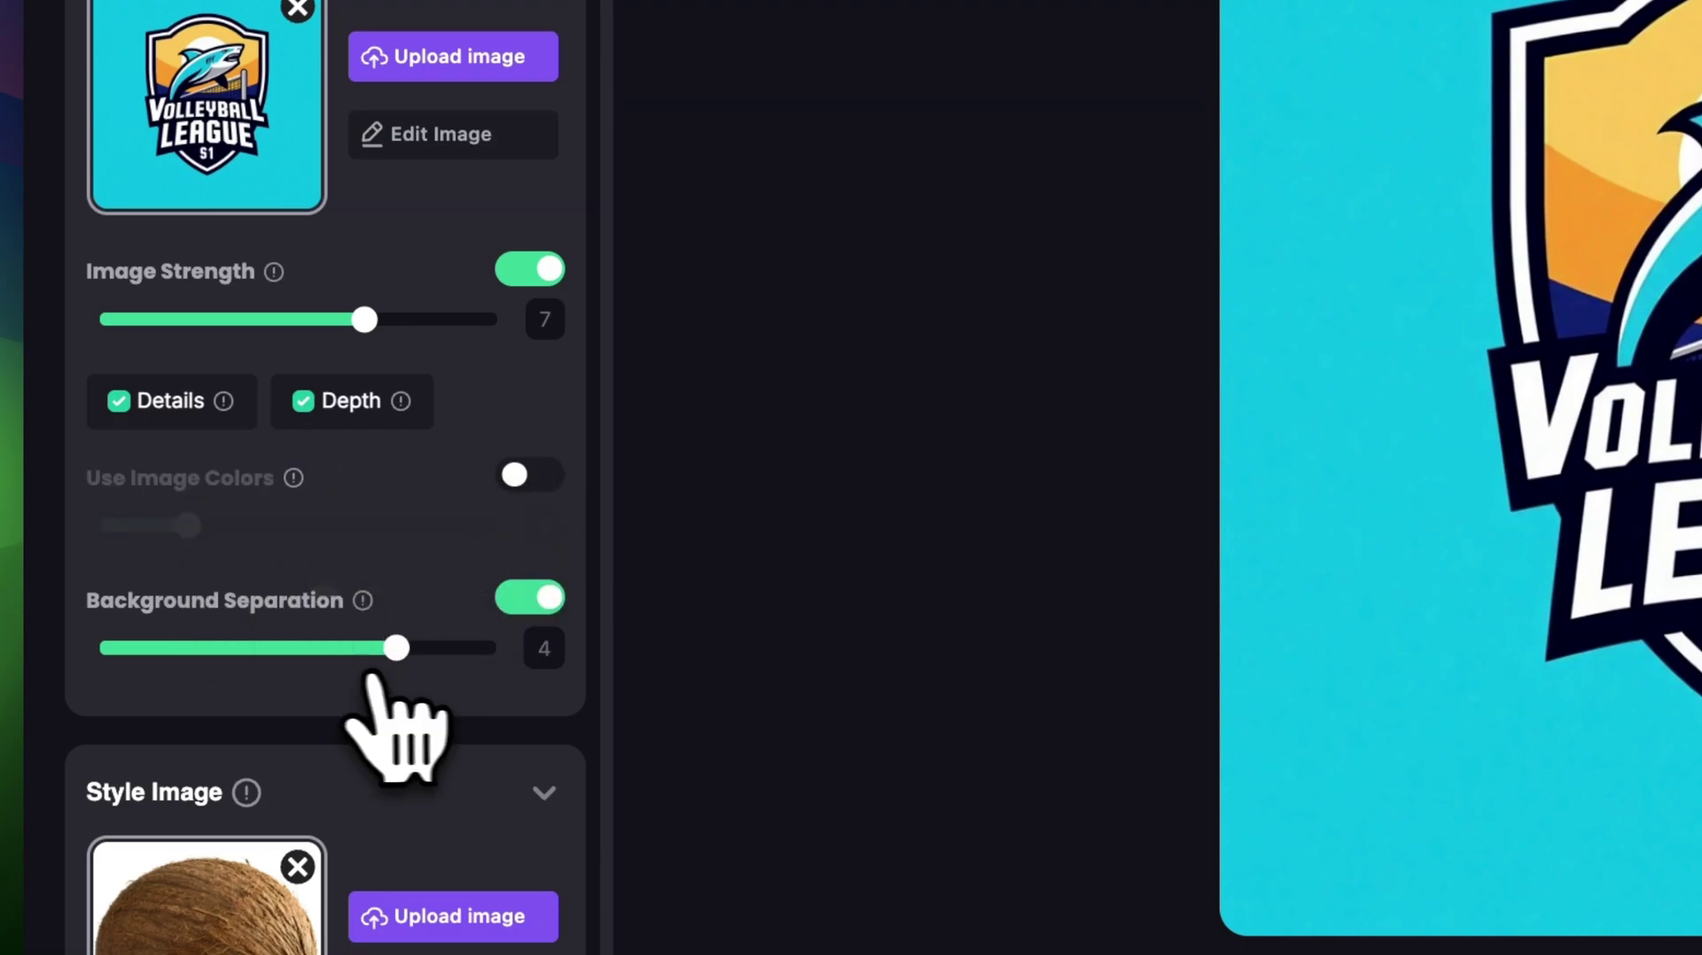
{"action": "left_click_drag", "start_coordinate": [421, 654], "coordinate": [463, 643]}
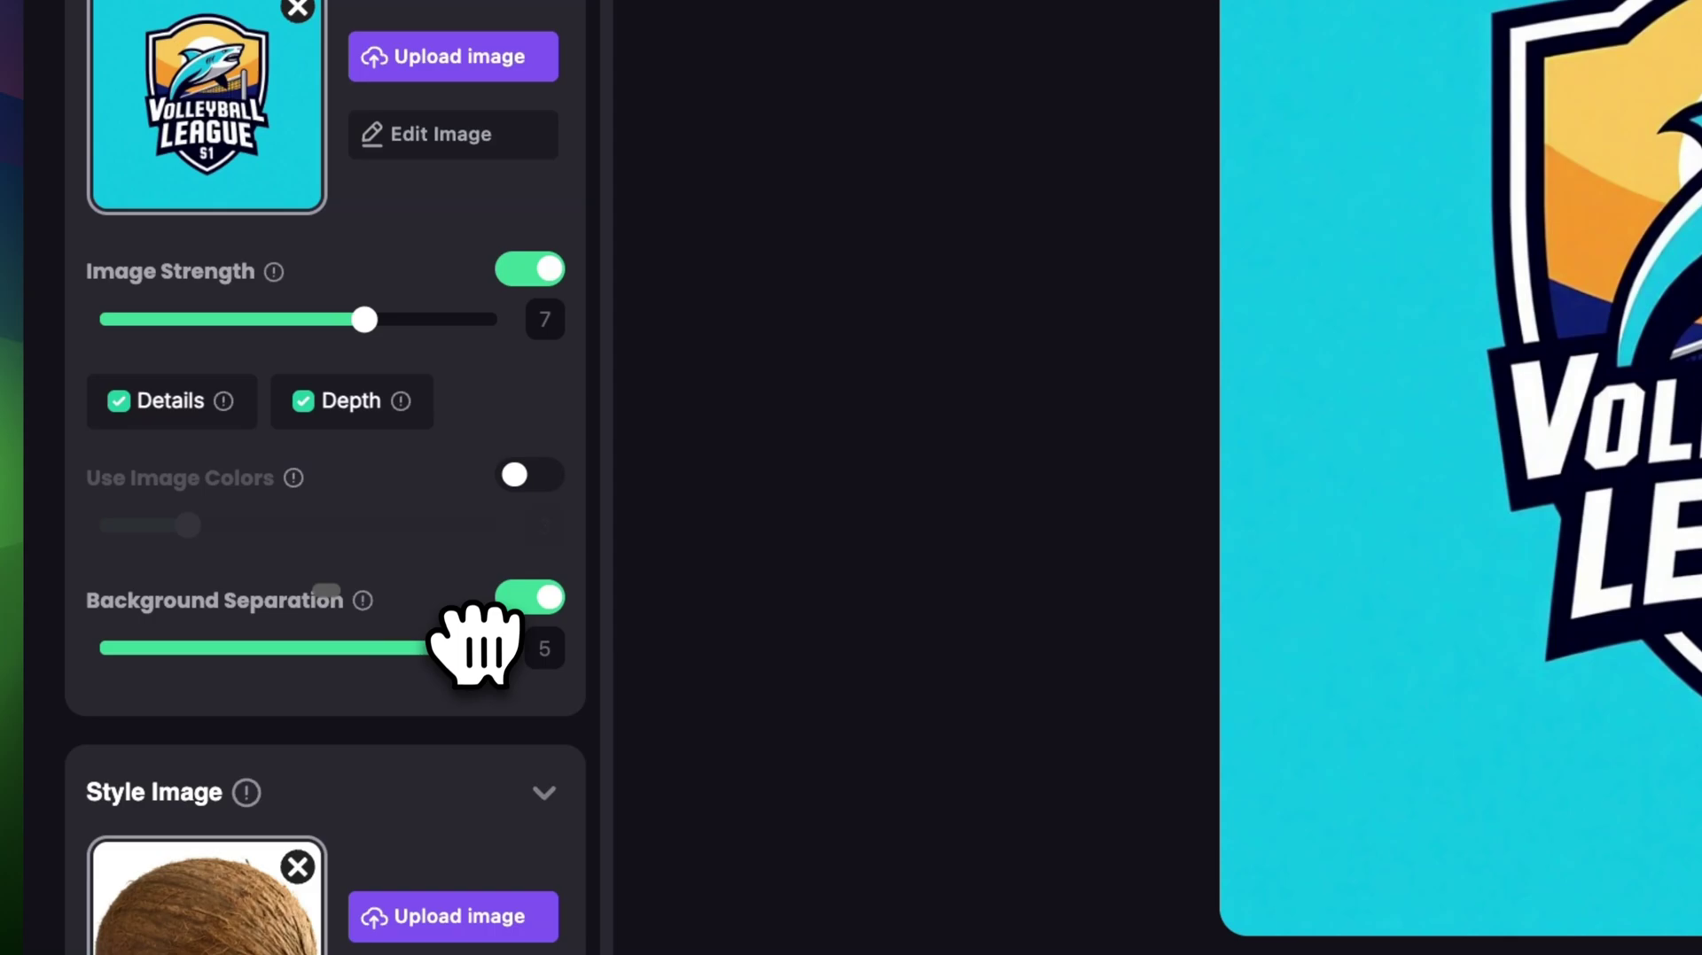
{"action": "scroll", "coordinate": [463, 643], "scroll_direction": "down", "scroll_amount": 7}
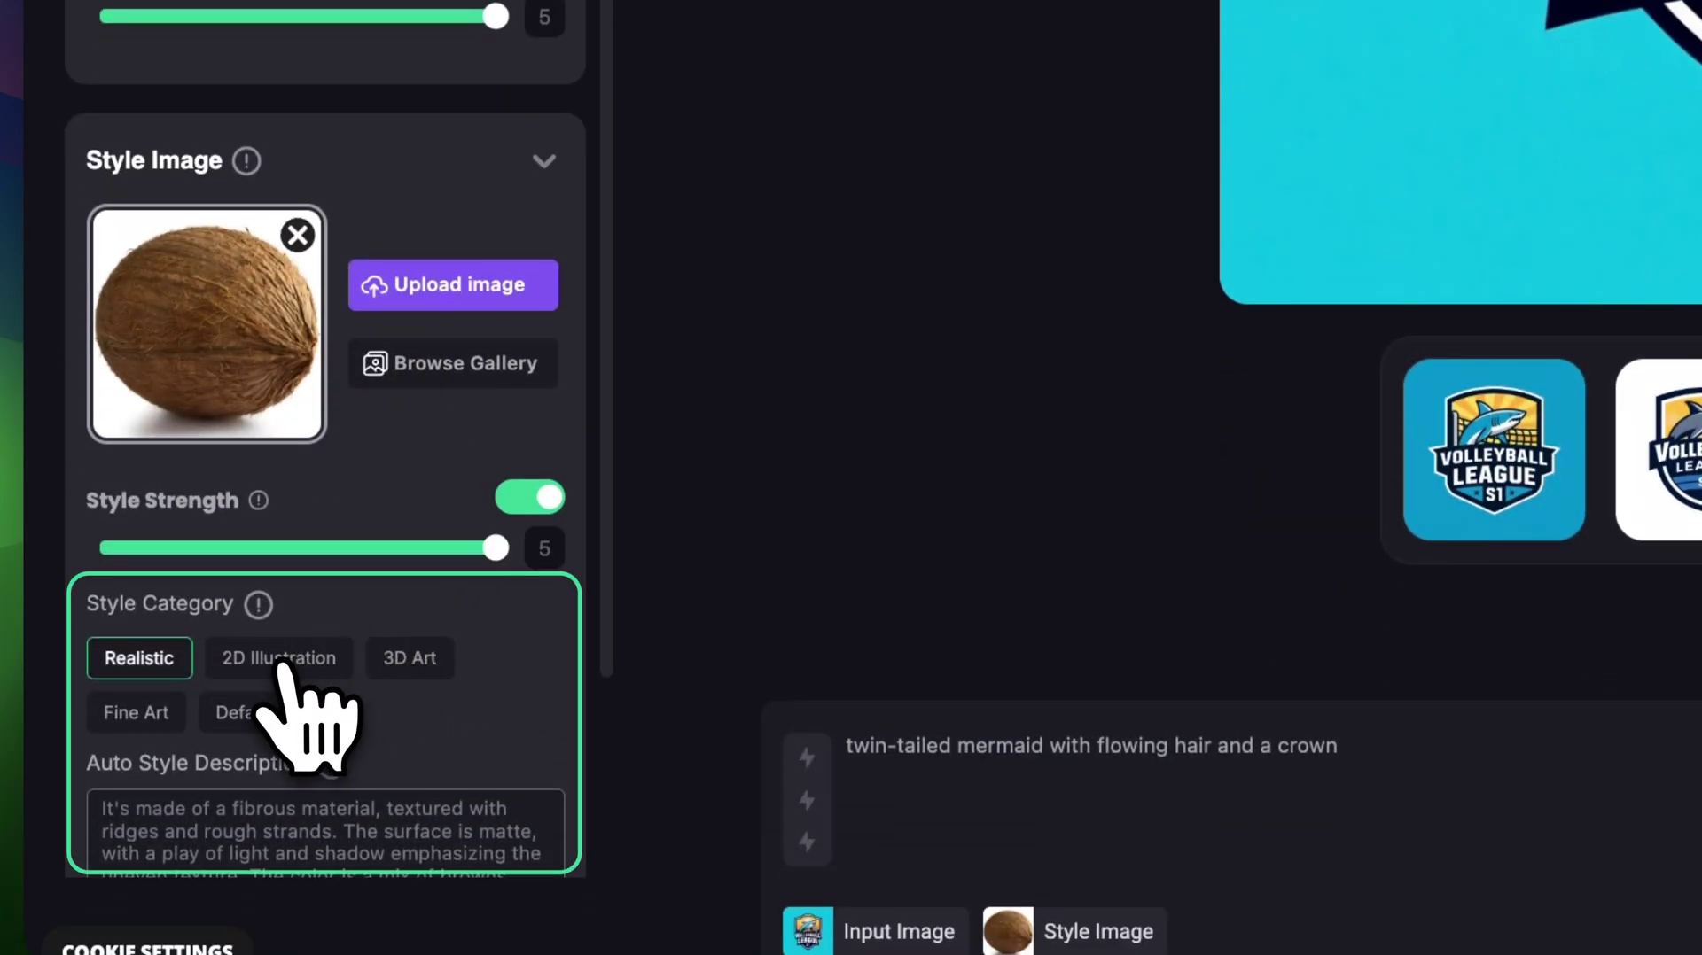
Try the style categories, settle on 3D Art, and generate the coconut-styled badges
{"action": "left_click", "coordinate": [292, 660]}
{"action": "left_click", "coordinate": [417, 661]}
{"action": "left_click", "coordinate": [286, 660]}
{"action": "left_click", "coordinate": [140, 660]}
{"action": "left_click", "coordinate": [136, 713]}
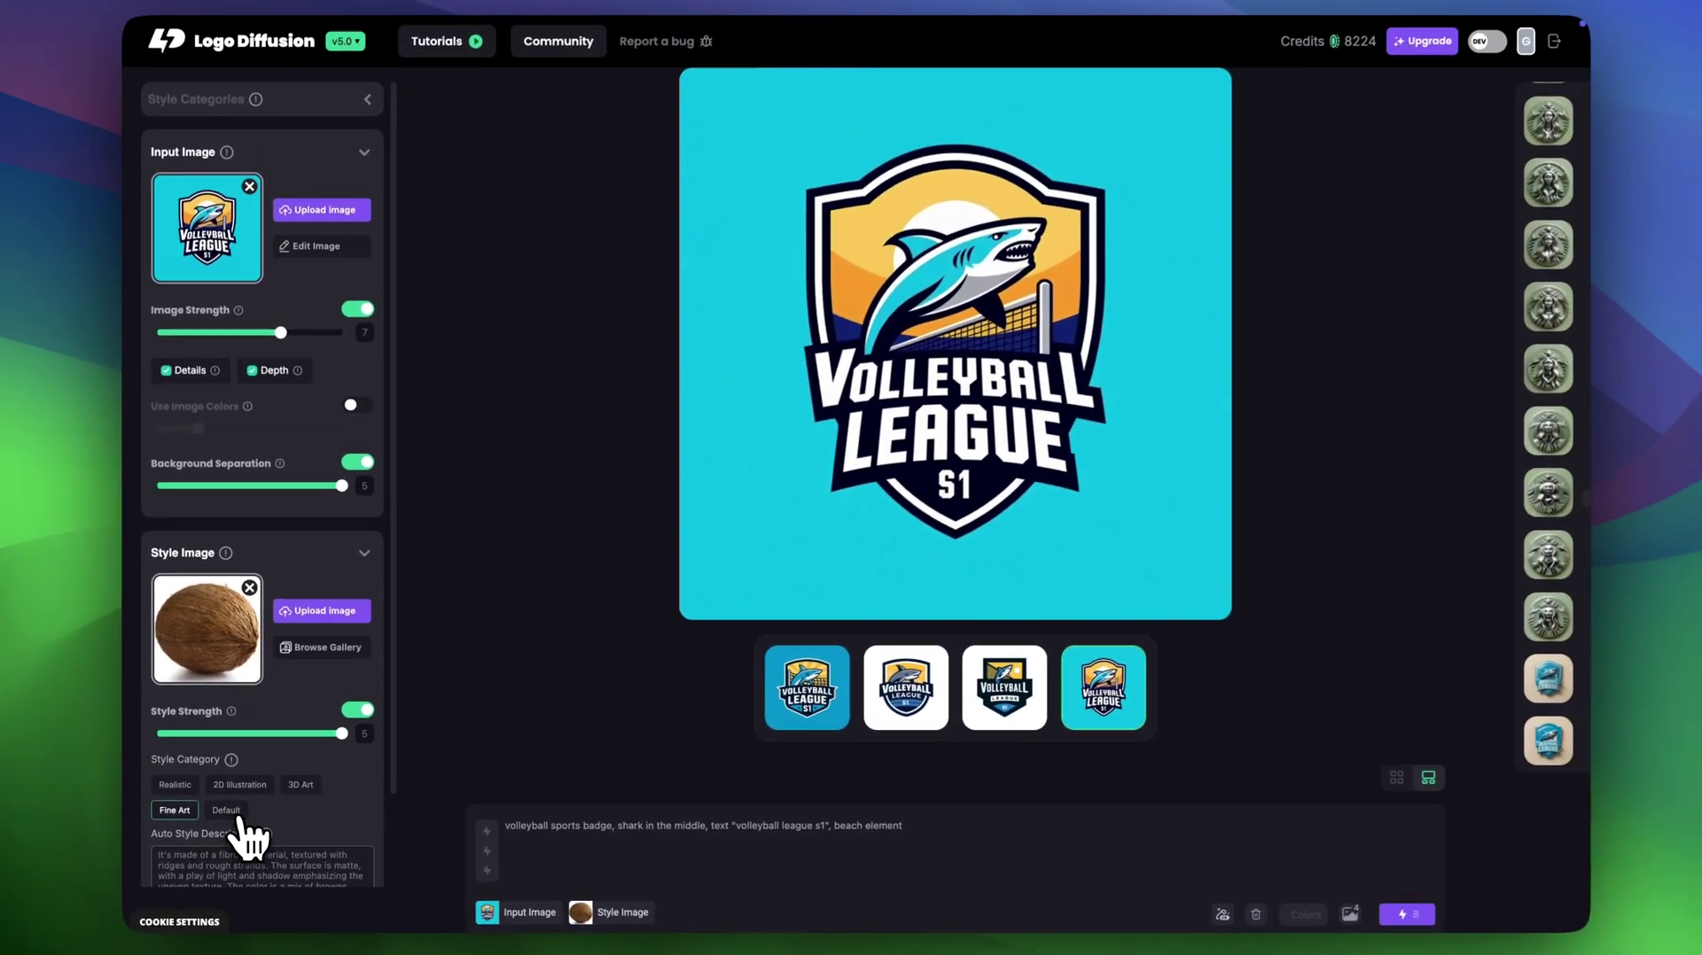
{"action": "left_click", "coordinate": [300, 784]}
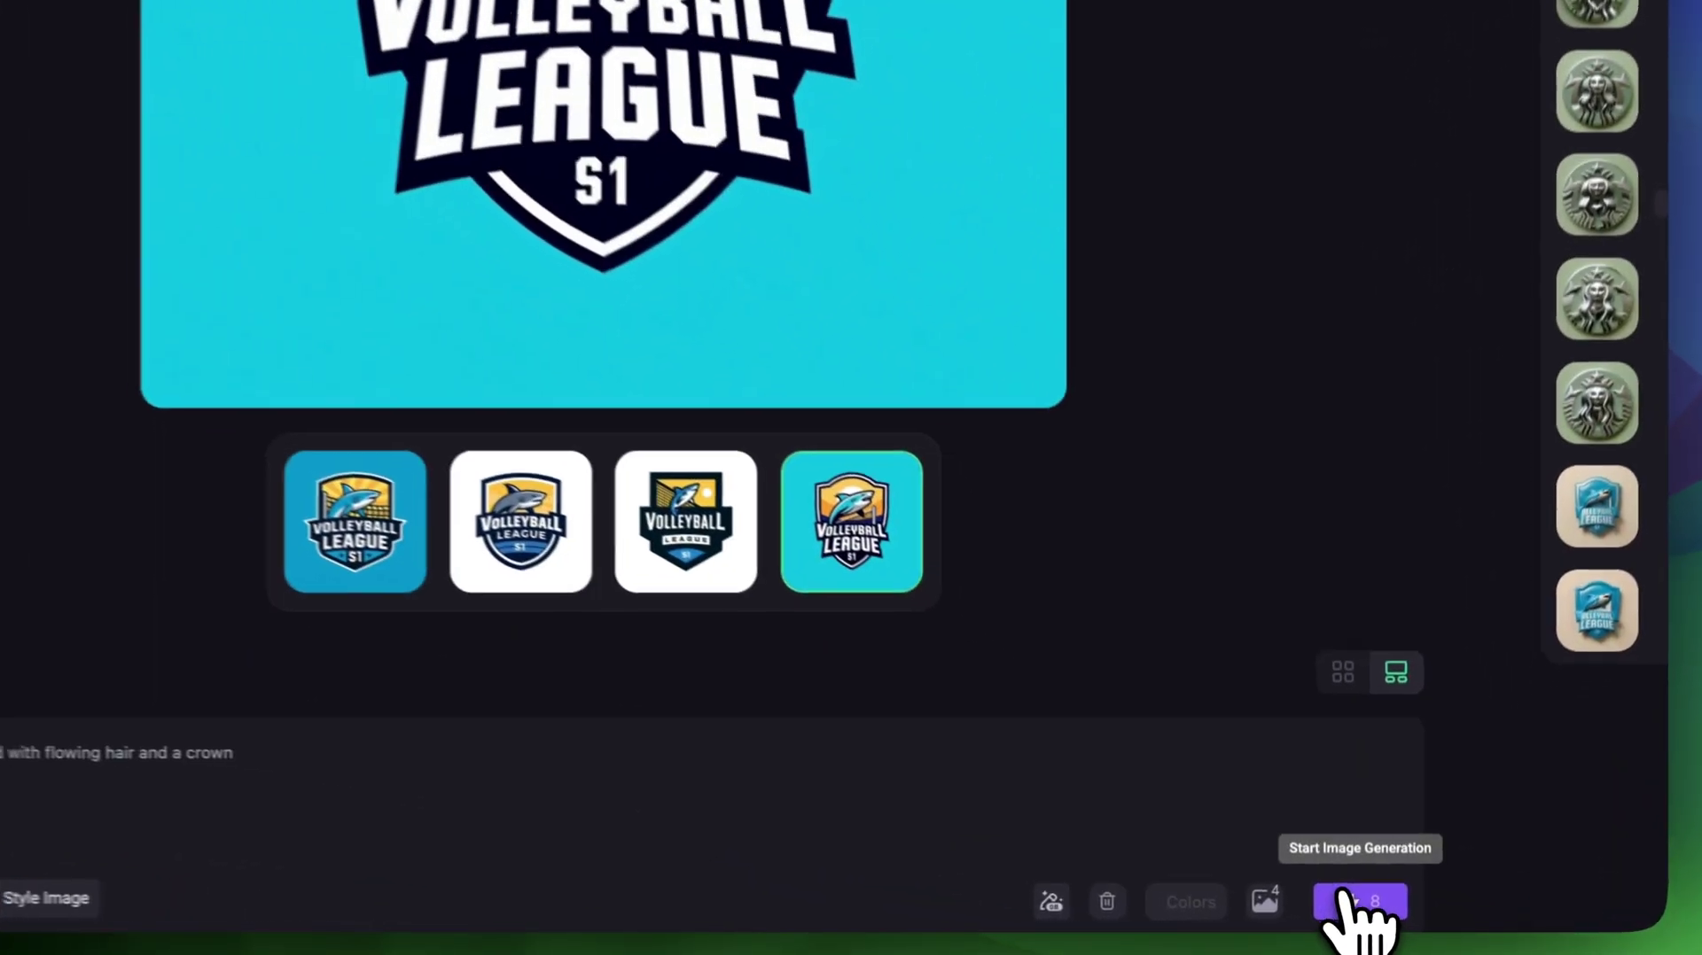
{"action": "left_click", "coordinate": [1356, 901]}
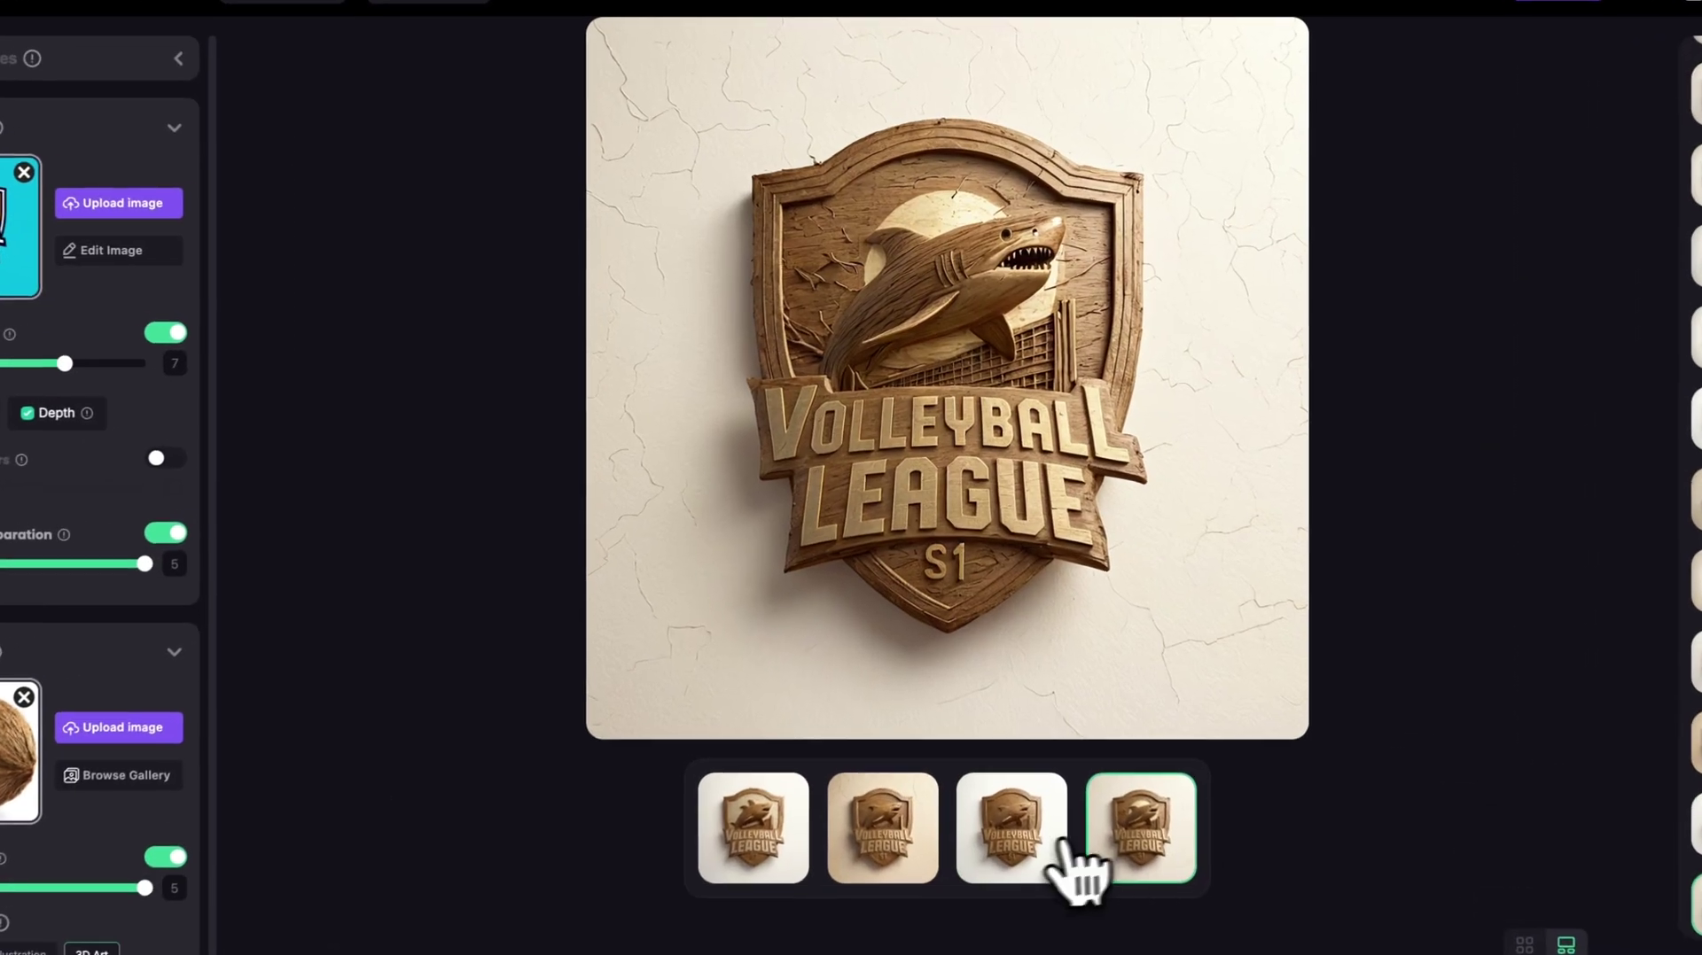
Compare the four coconut-carved shark badges, ending on the second, cracked-wall version
{"action": "left_click", "coordinate": [997, 674]}
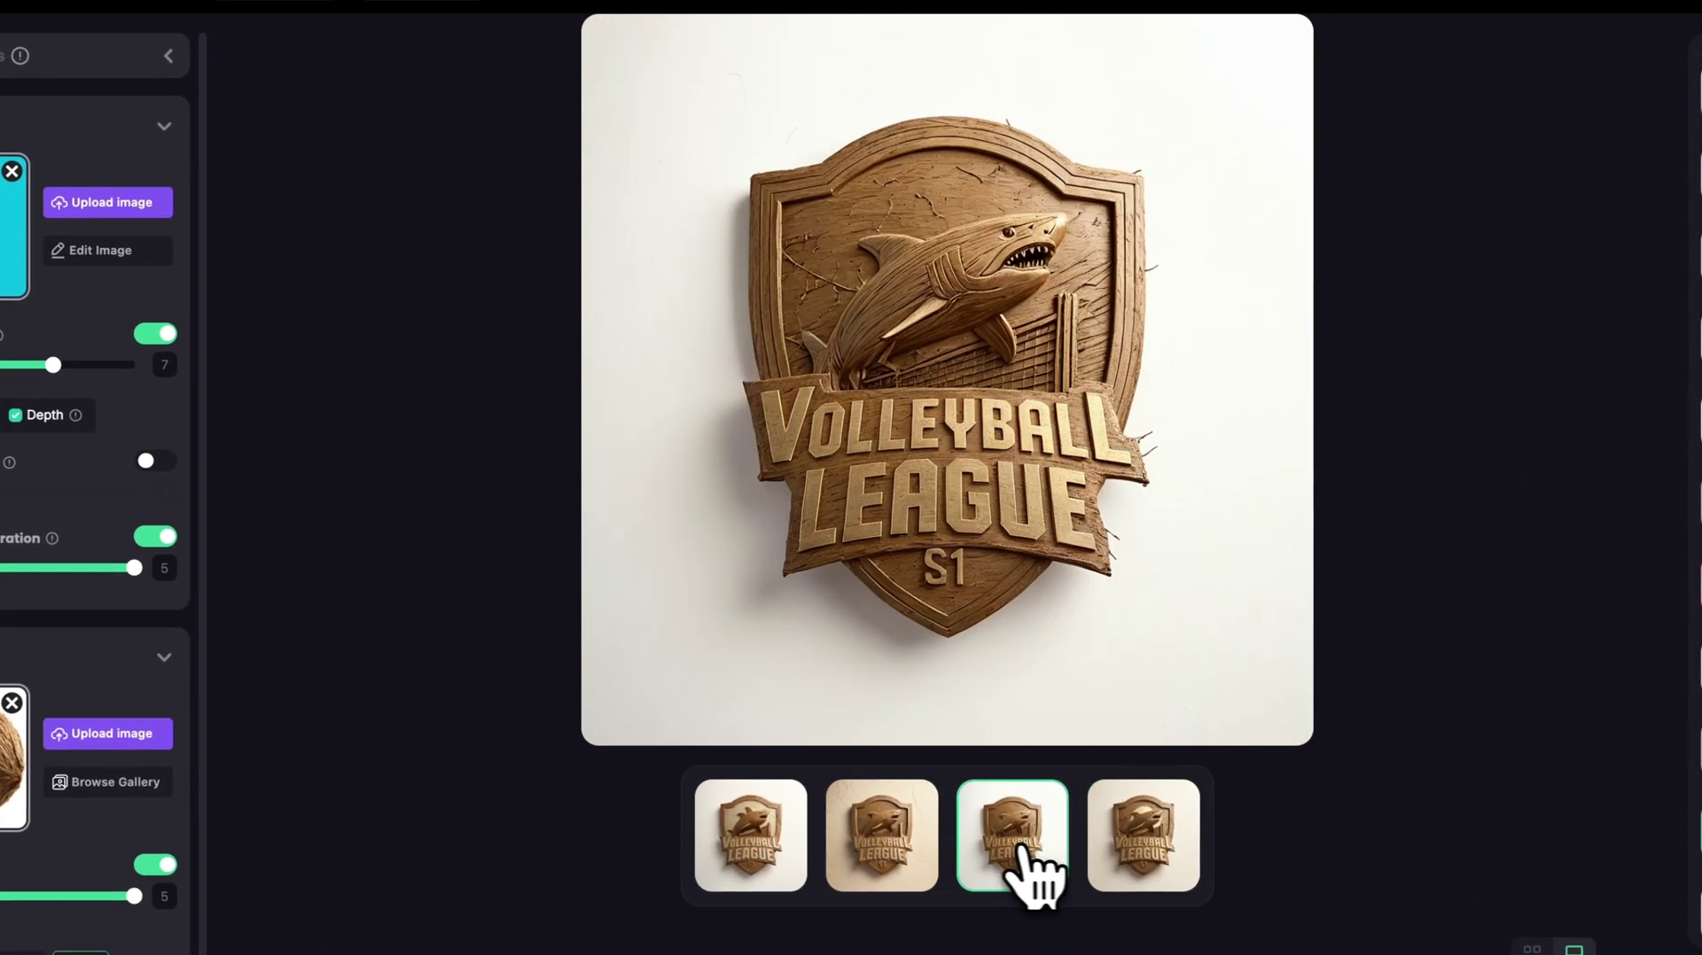
{"action": "left_click", "coordinate": [865, 873]}
{"action": "left_click", "coordinate": [982, 860]}
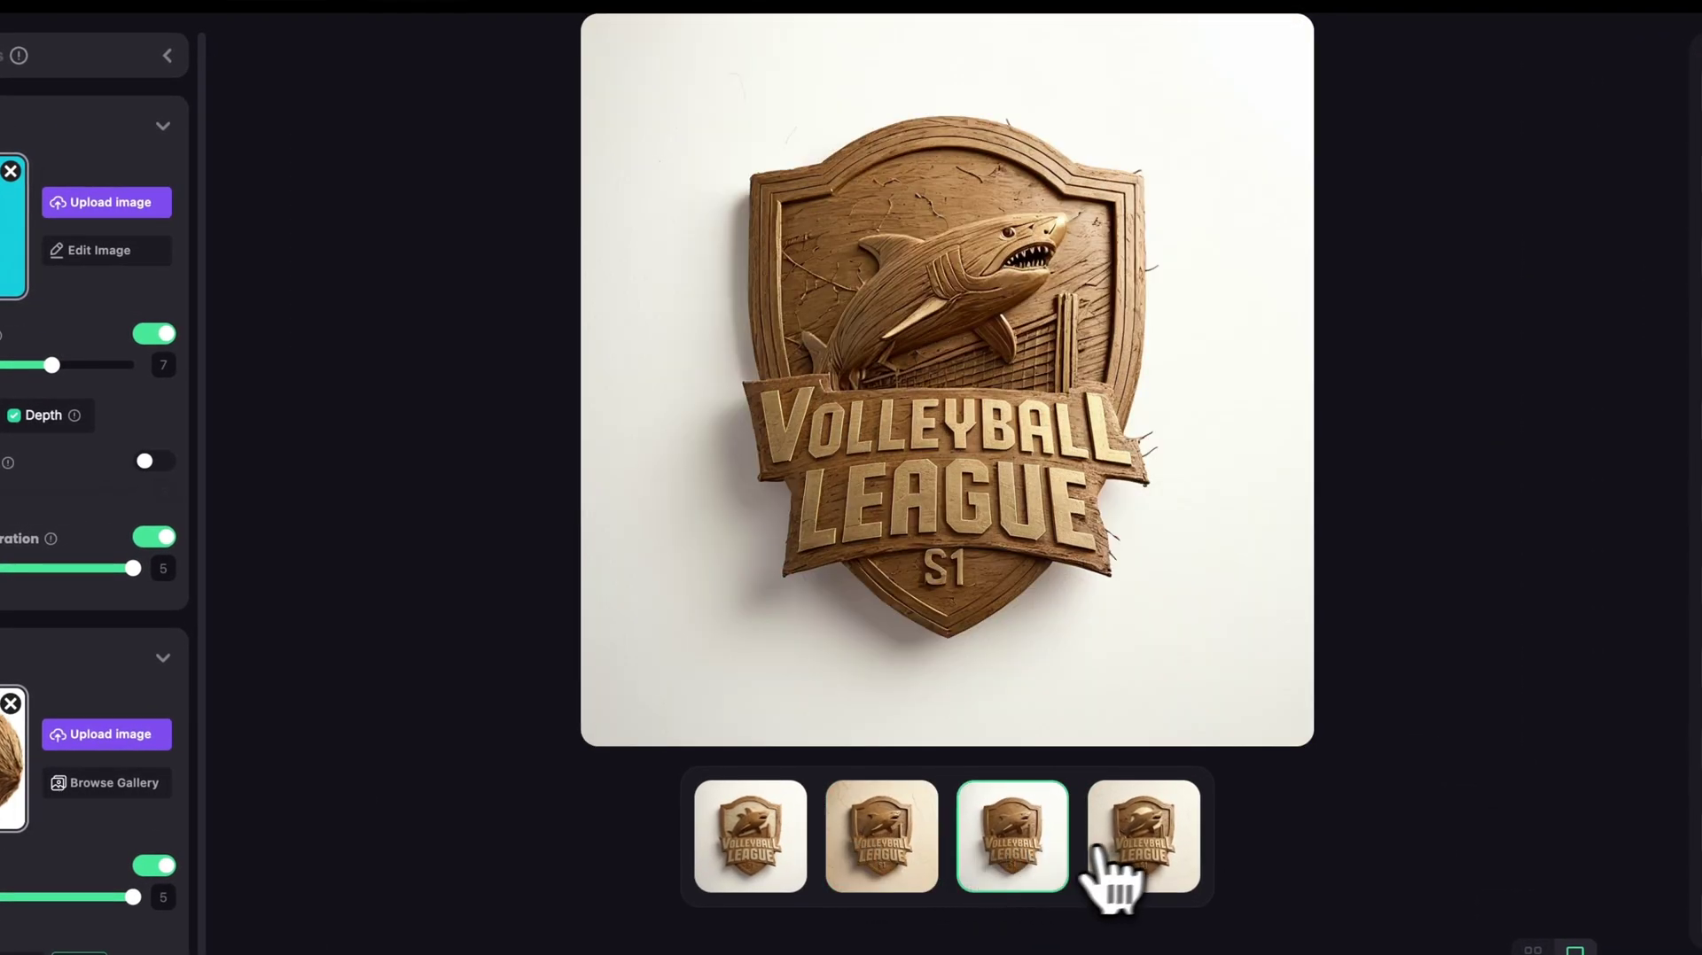
{"action": "left_click", "coordinate": [1134, 847]}
{"action": "left_click", "coordinate": [1010, 873]}
{"action": "left_click", "coordinate": [873, 882]}
{"action": "left_click", "coordinate": [1015, 877]}
{"action": "left_click", "coordinate": [1143, 873]}
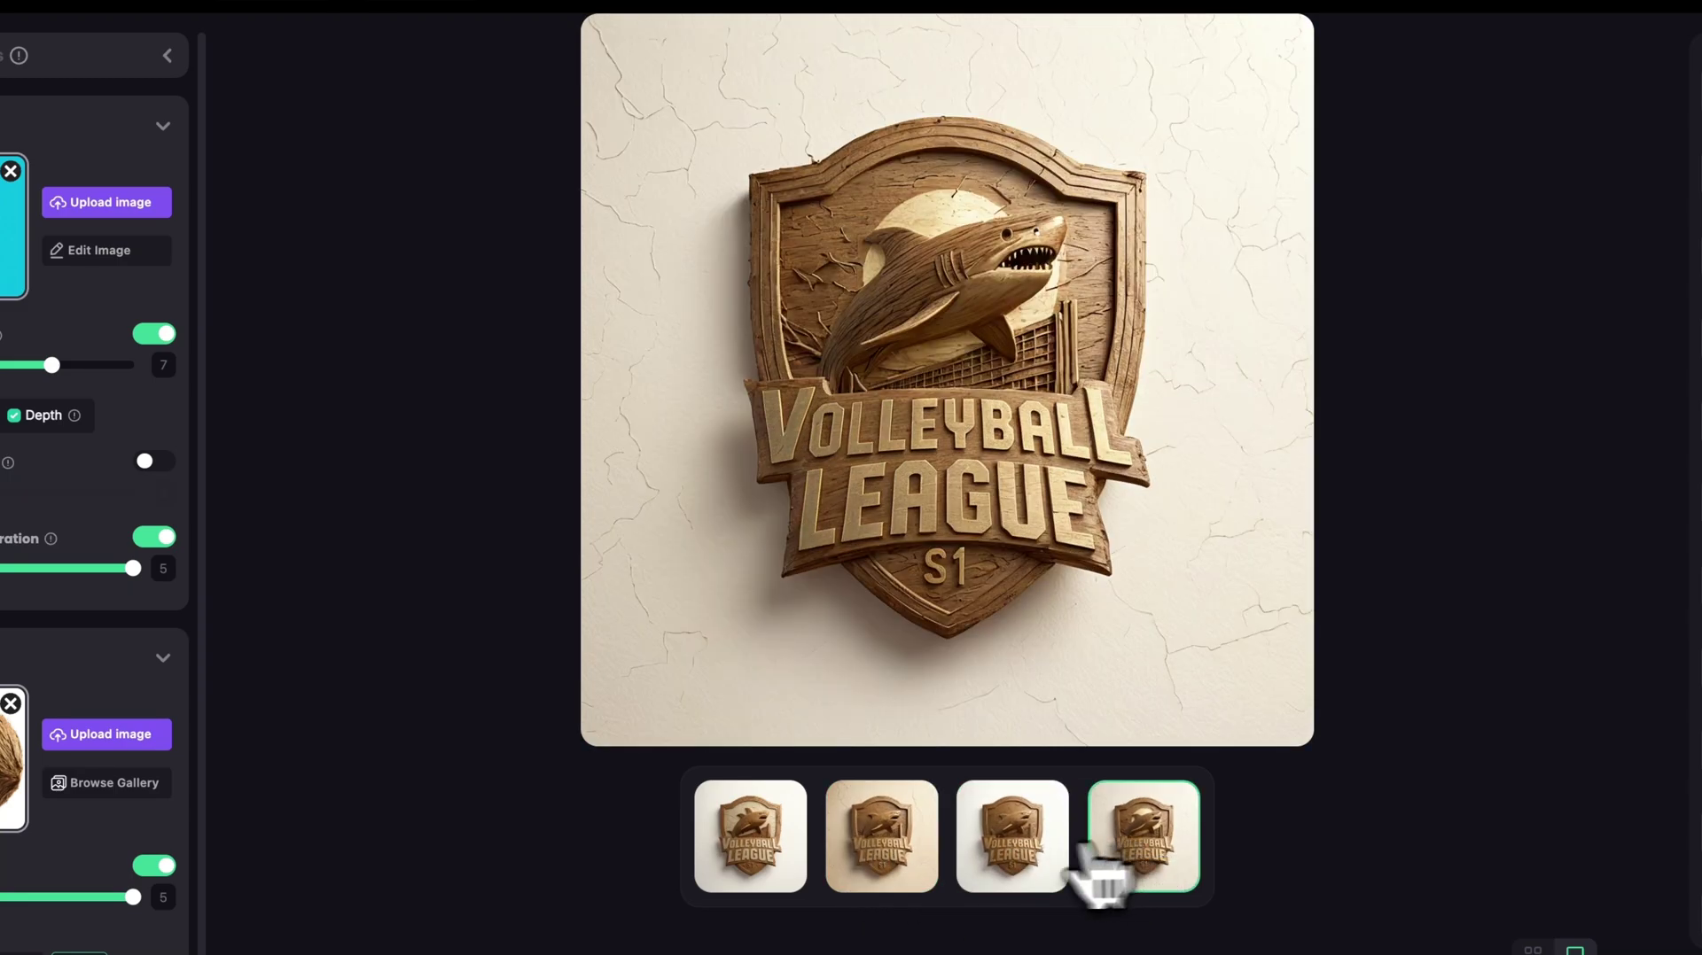
{"action": "left_click", "coordinate": [984, 858]}
{"action": "left_click", "coordinate": [900, 864]}
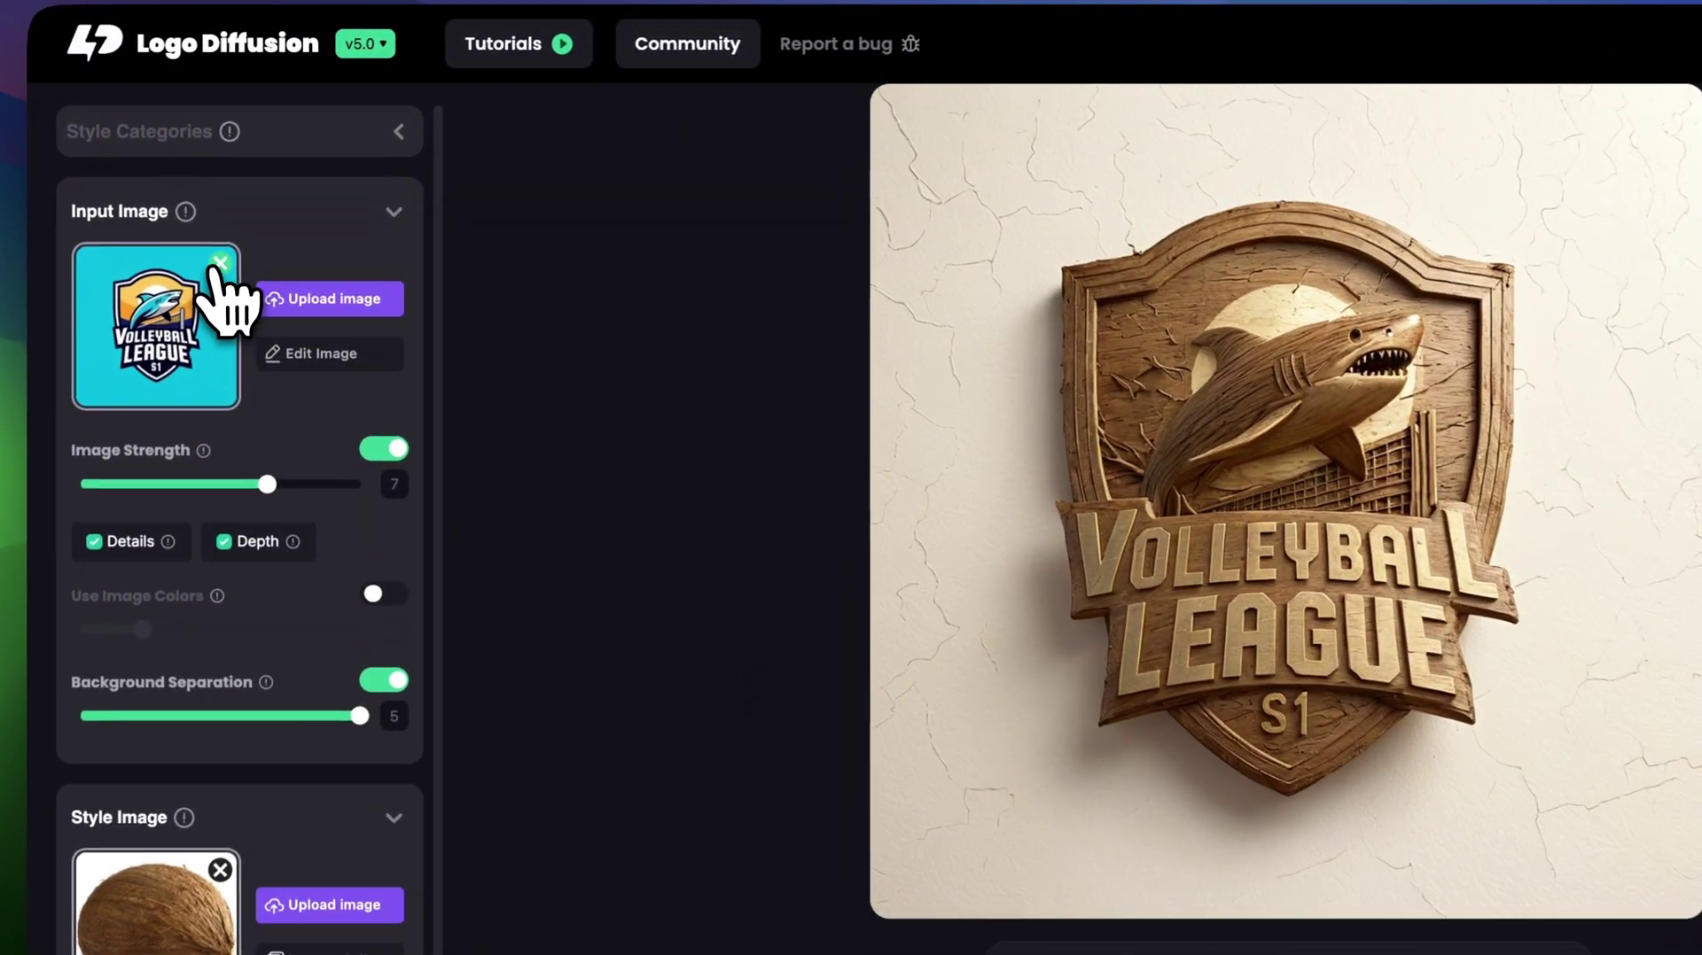
Replace the shark badge input image with Nike.jpeg
{"action": "left_click", "coordinate": [219, 263]}
{"action": "left_click", "coordinate": [158, 372]}
{"action": "left_click", "coordinate": [1178, 535]}
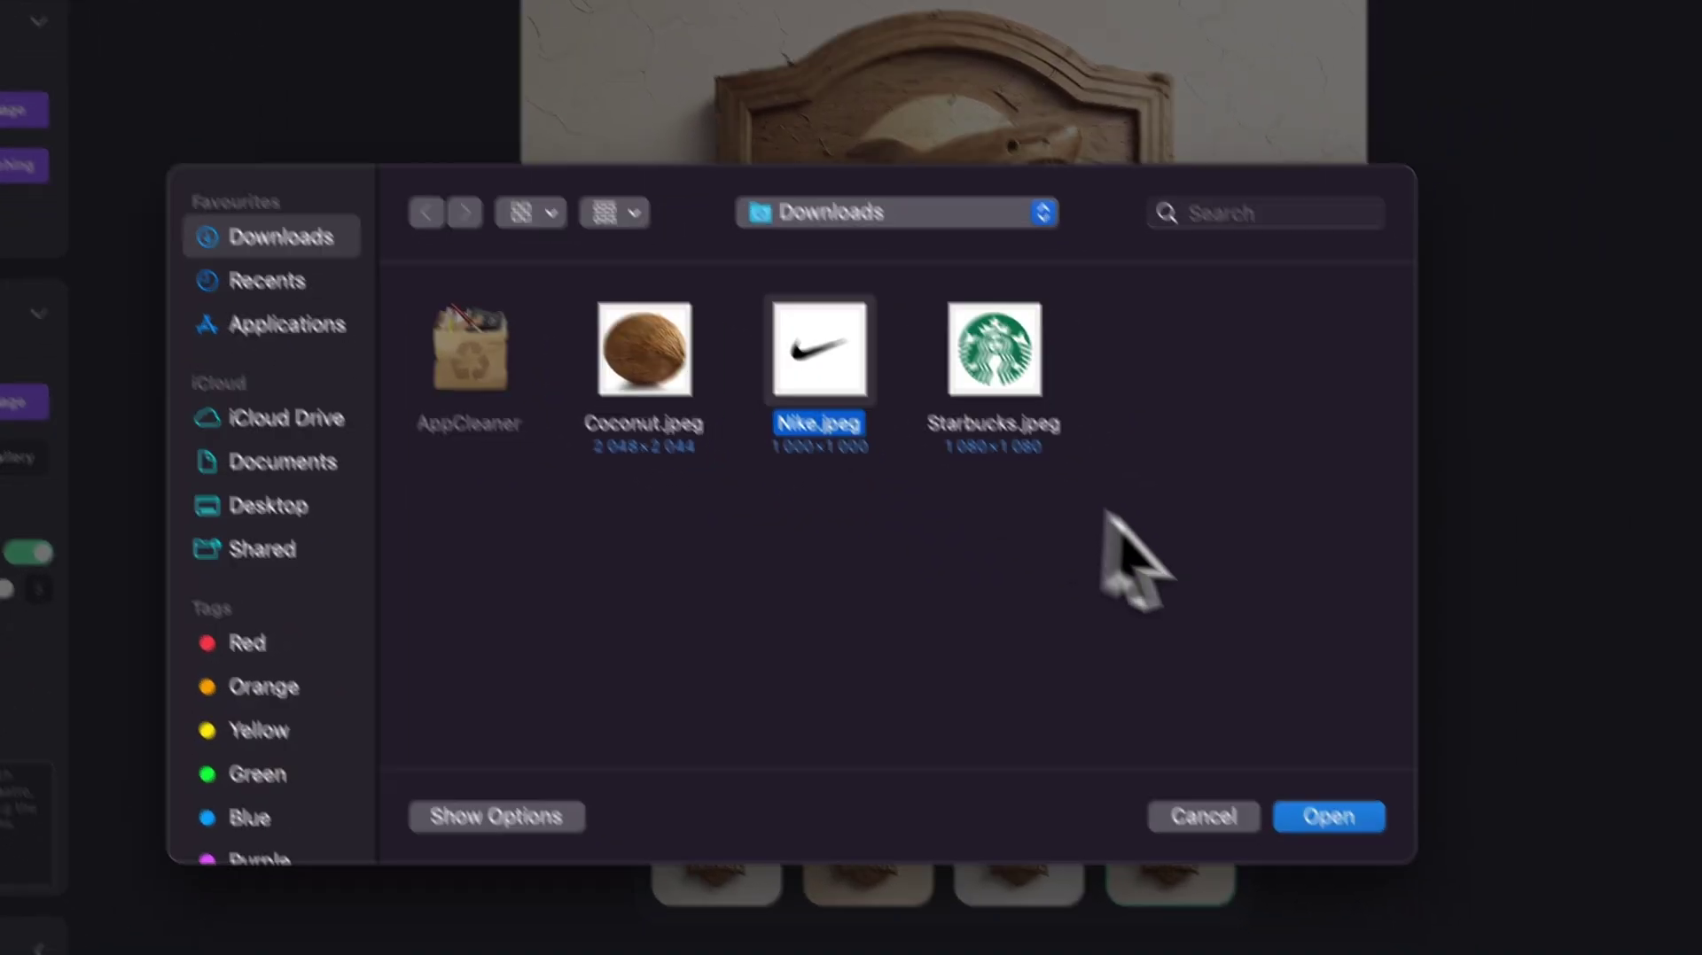
{"action": "left_click", "coordinate": [1335, 823]}
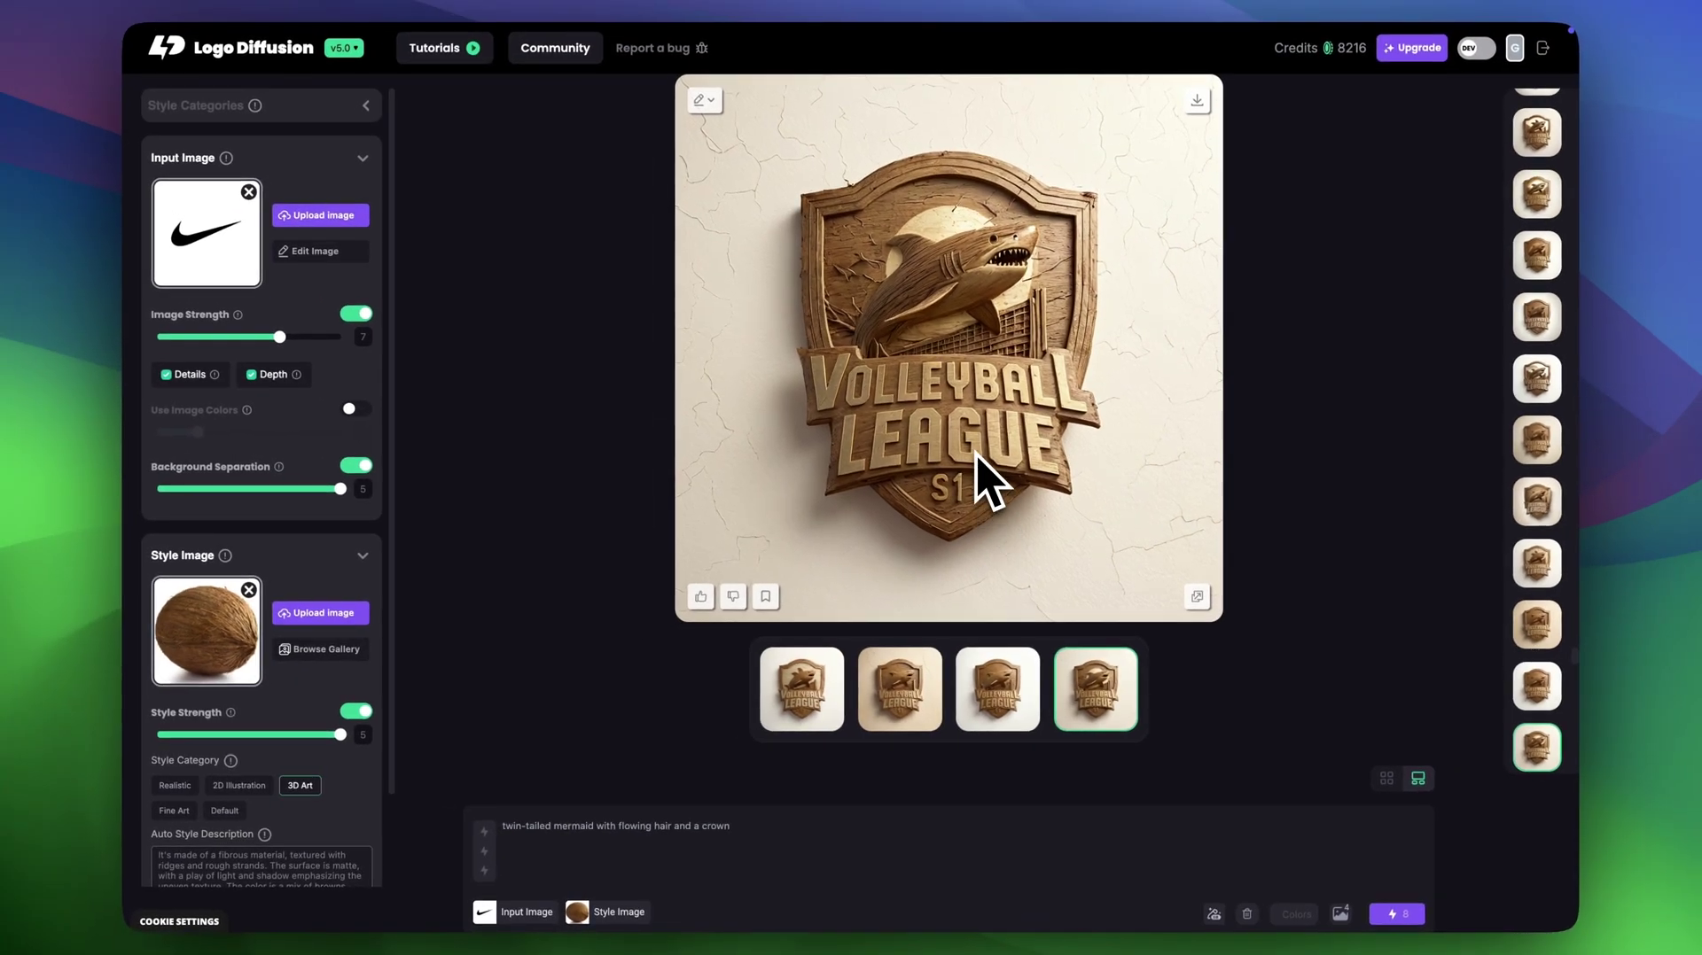
Replace the whole prompt with 'swoosh shaped'
{"action": "triple_click", "coordinate": [496, 823]}
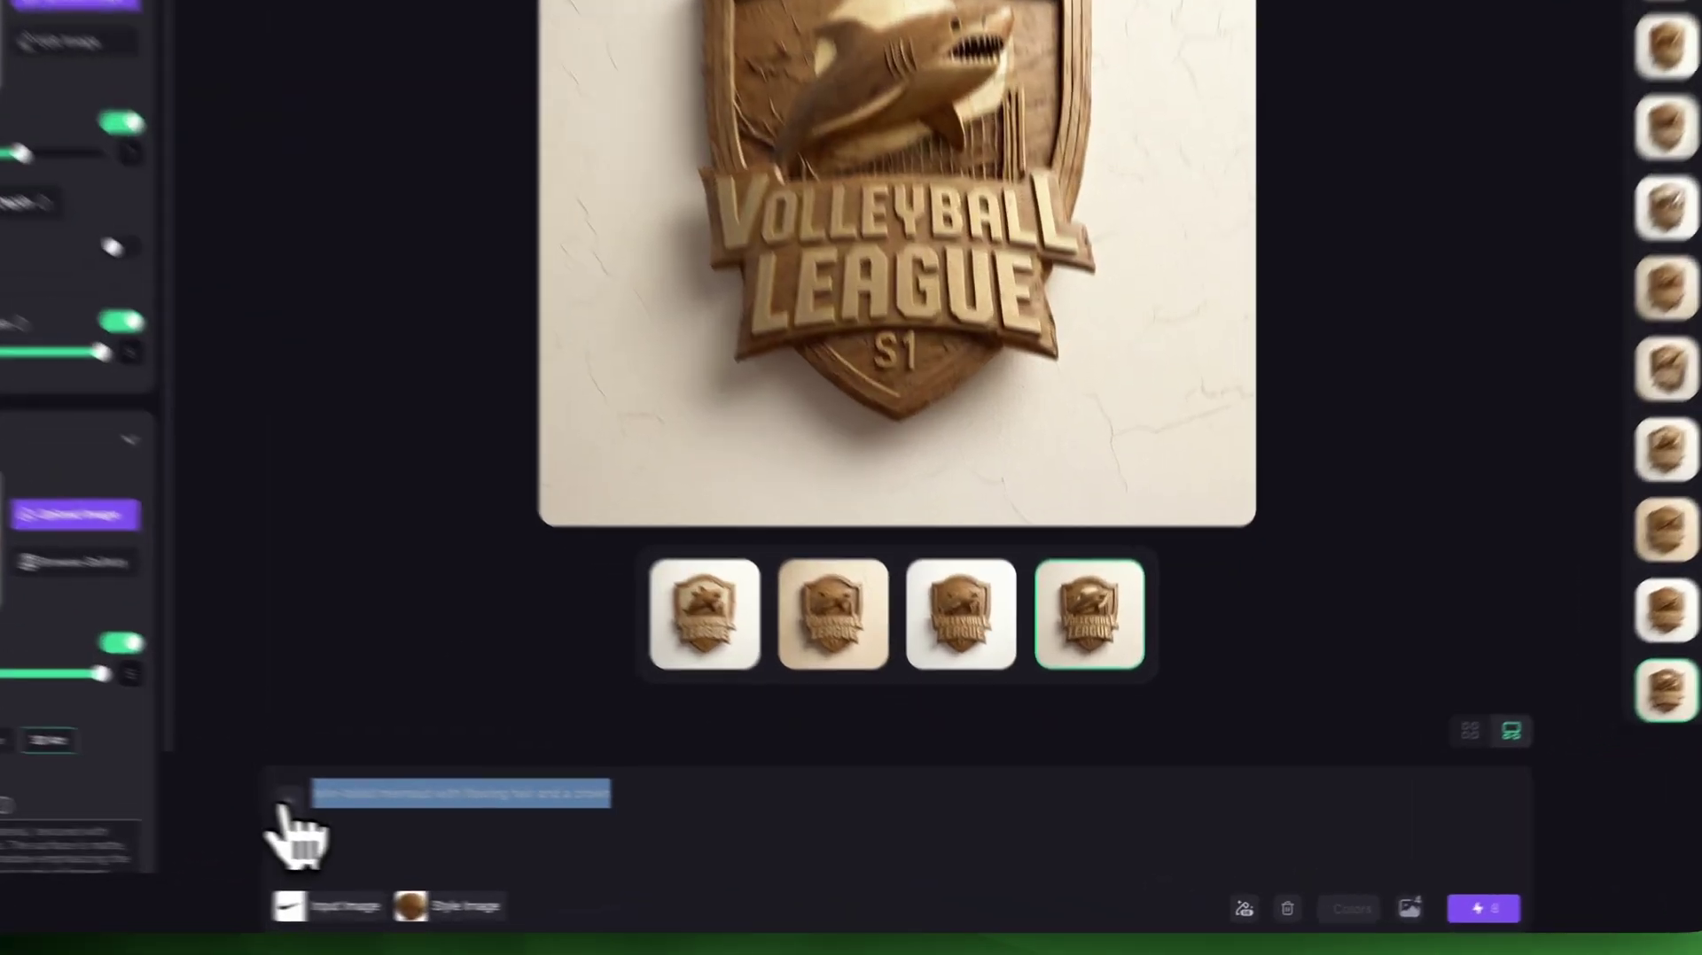
{"action": "type", "text": "s"}
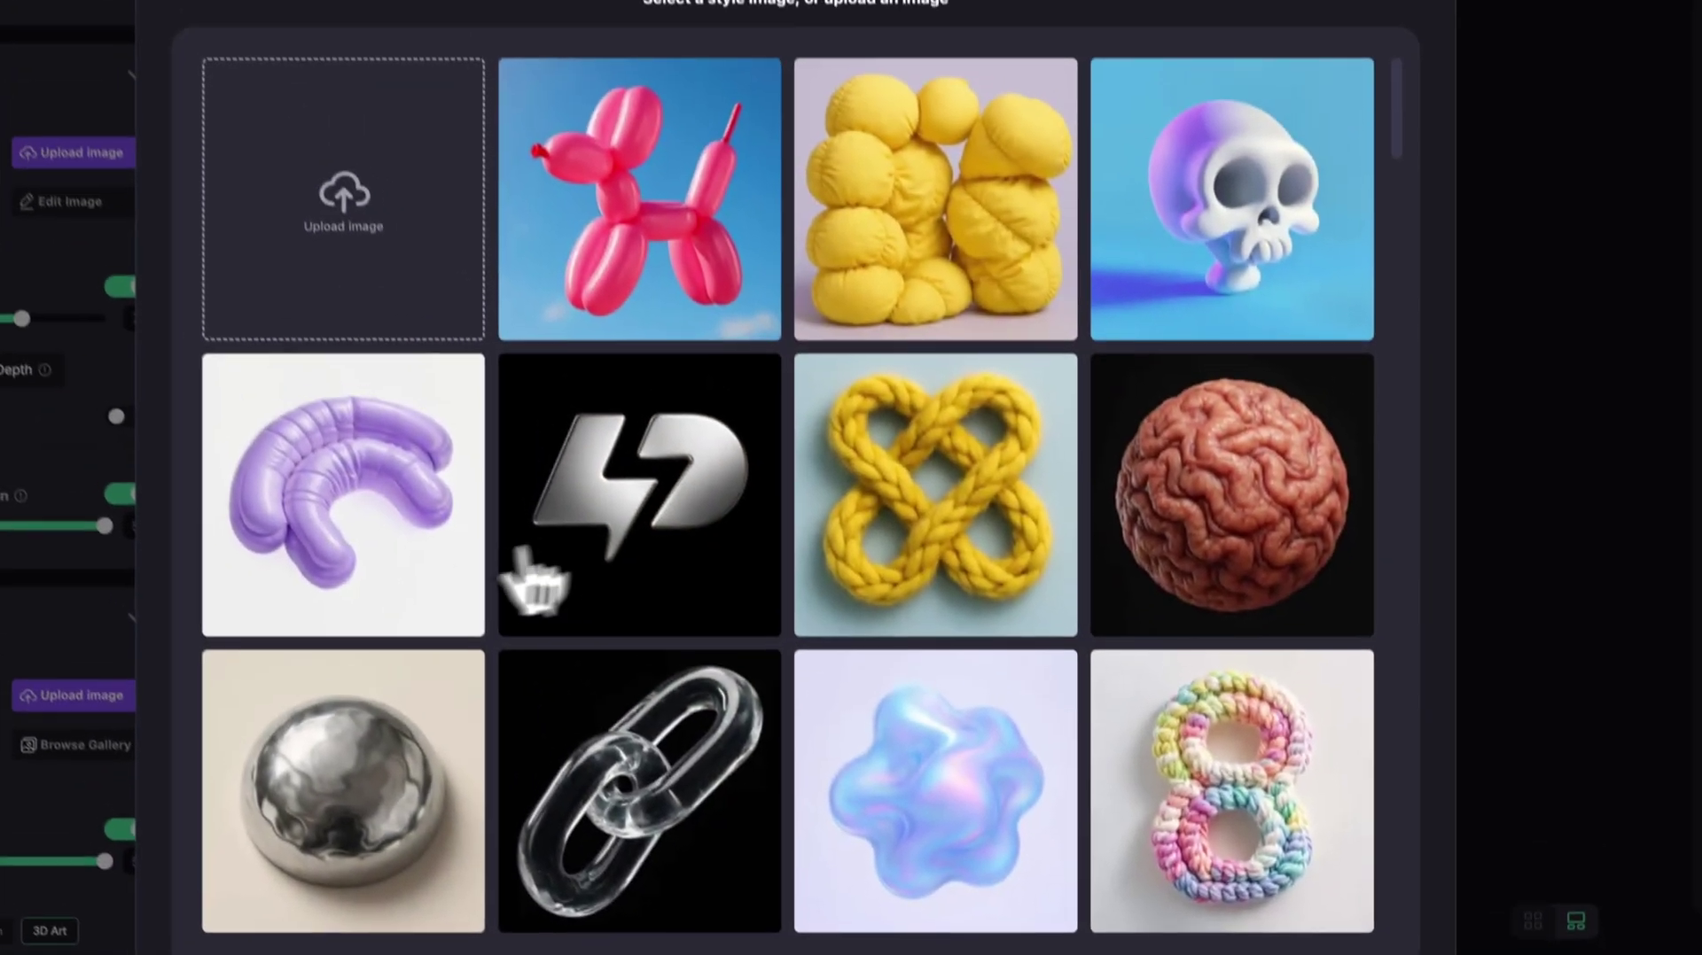
{"action": "scroll", "coordinate": [741, 589], "scroll_direction": "down", "scroll_amount": 6}
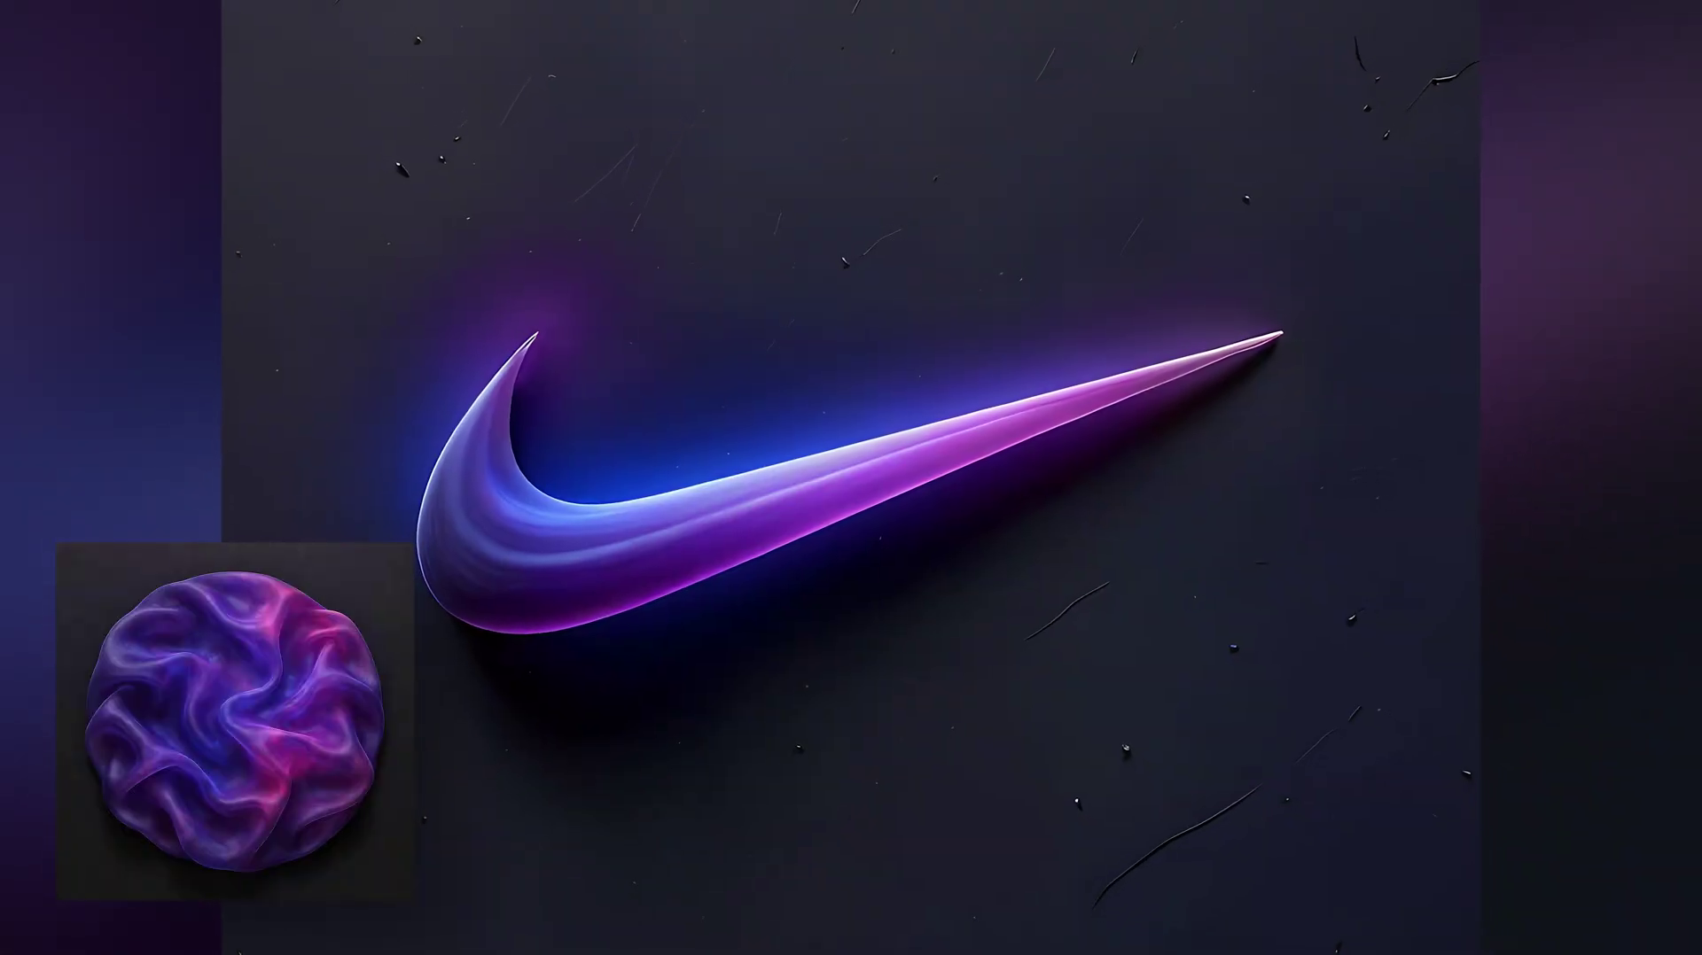